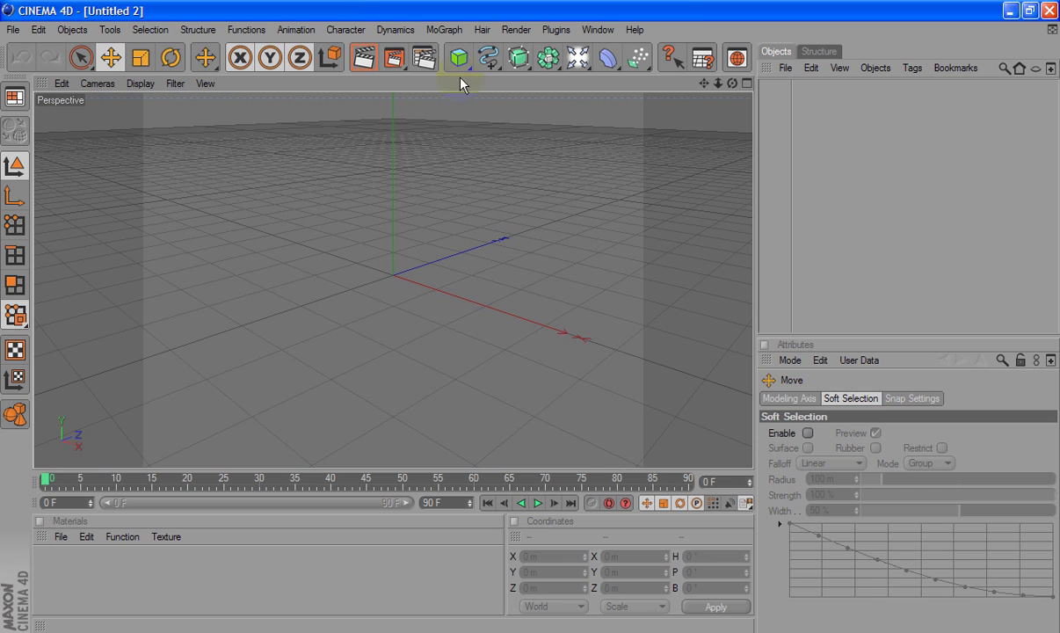
# - Add a cylinder with an 8 m radius, oriented along +X
pyautogui.click(458, 57)
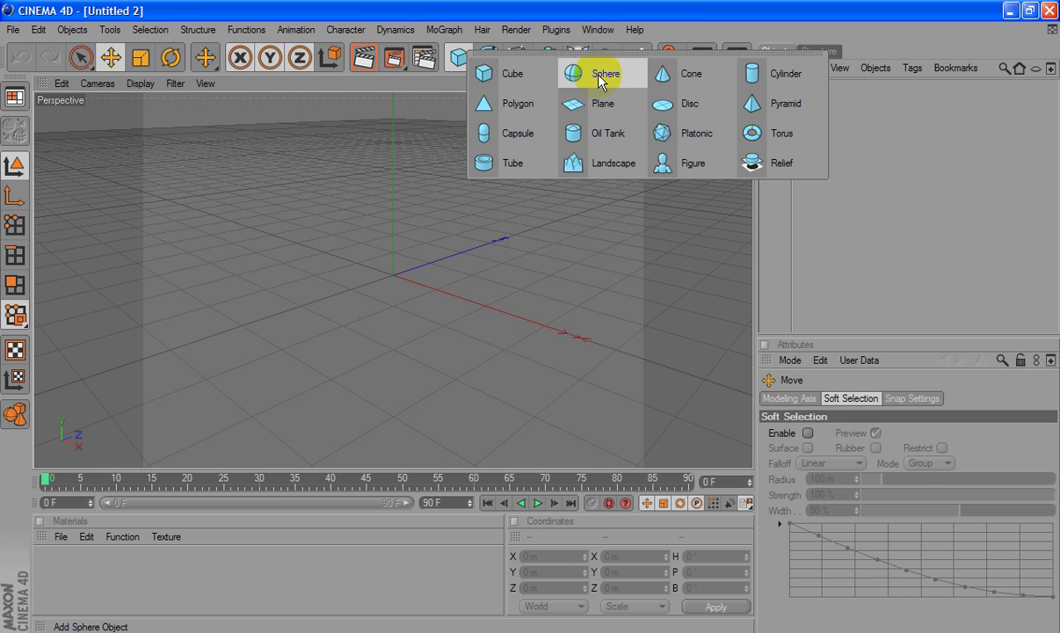
pyautogui.moveTo(563, 69); pyautogui.dragTo(752, 72)
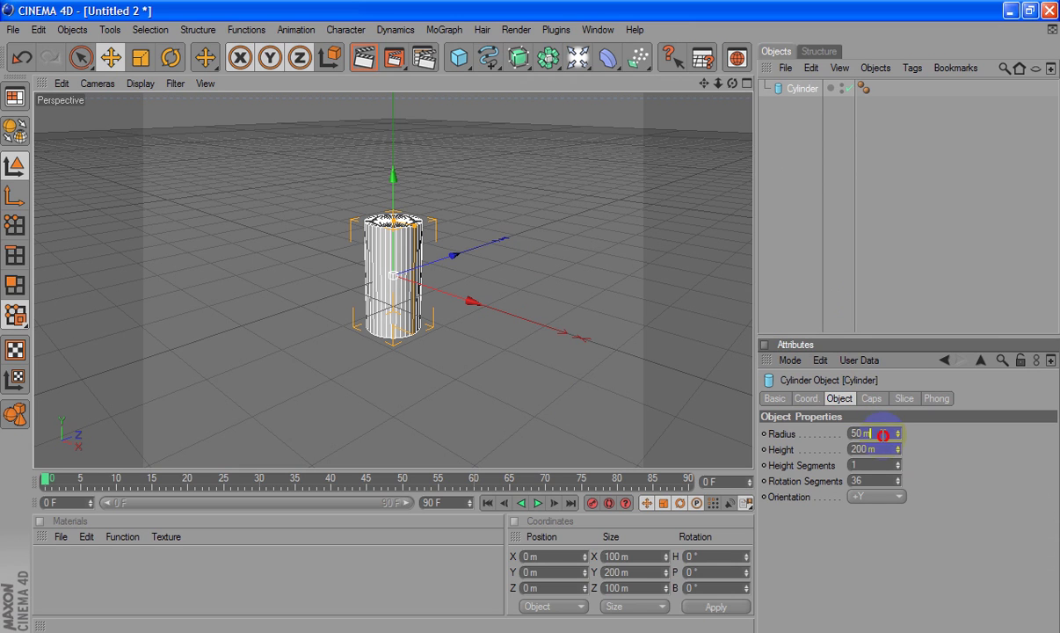
pyautogui.click(816, 432)
pyautogui.write('8')
pyautogui.press('Return')
pyautogui.click(842, 464)
pyautogui.click(876, 498)
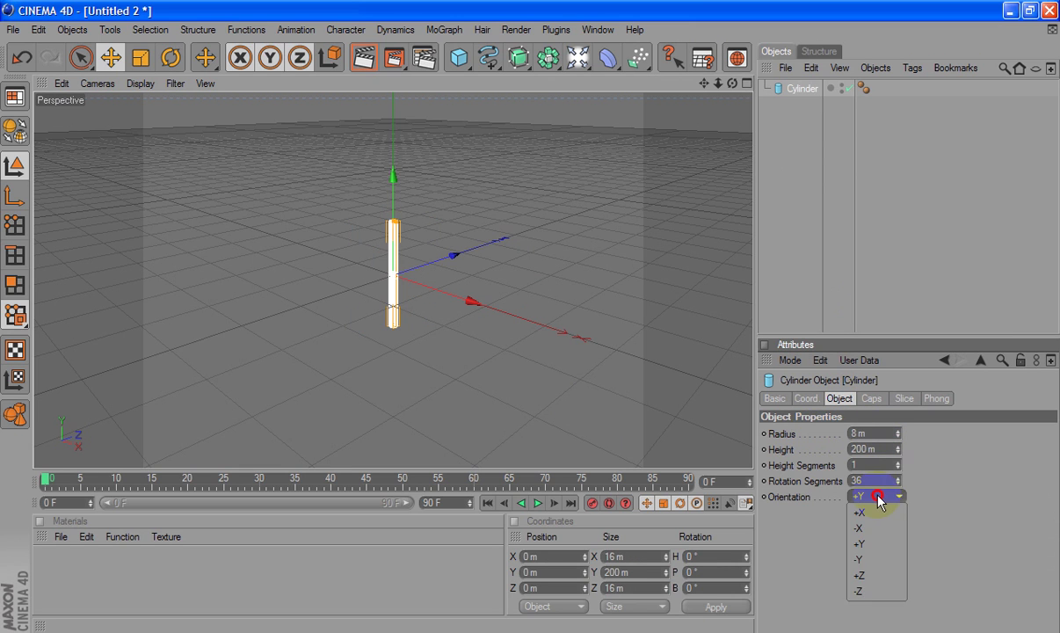
pyautogui.click(865, 505)
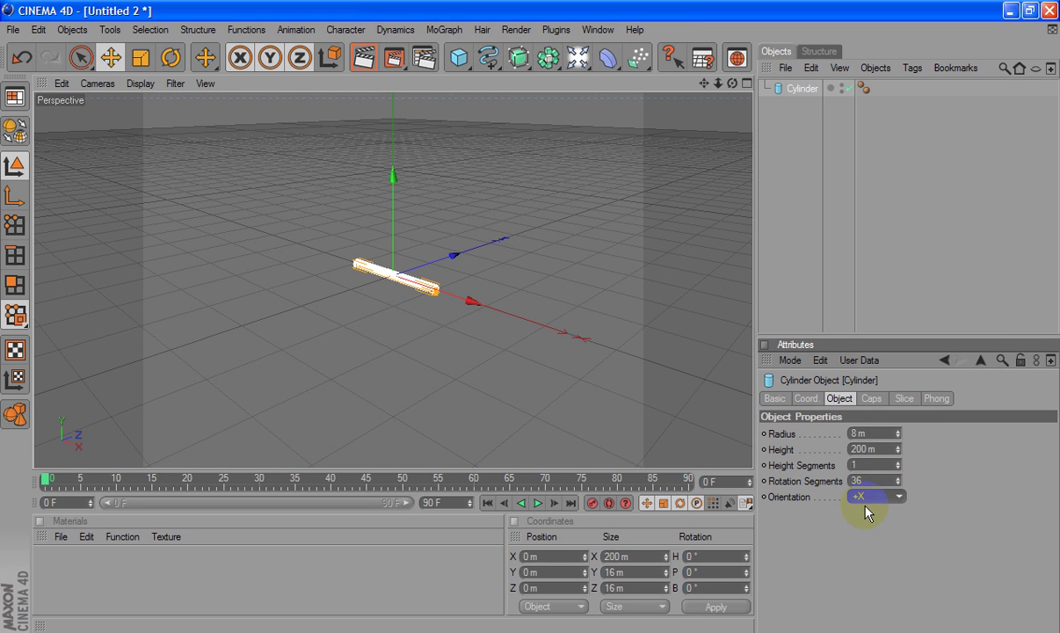
pyautogui.click(459, 57)
# - Add a sphere with a 26 m radius
pyautogui.click(580, 70)
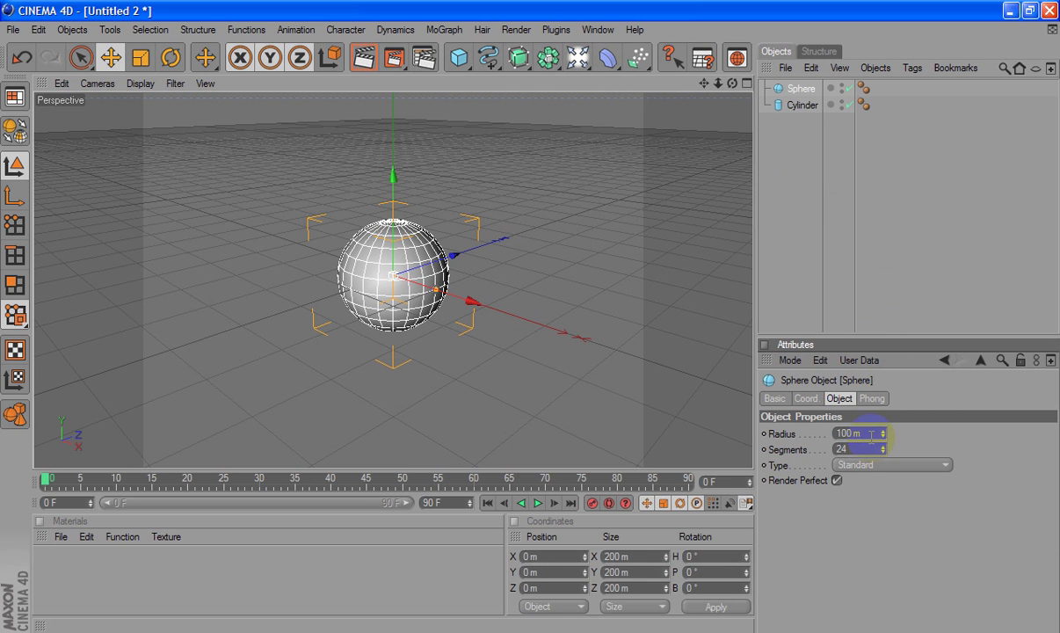
pyautogui.click(826, 433)
pyautogui.write('26')
pyautogui.press('Return')
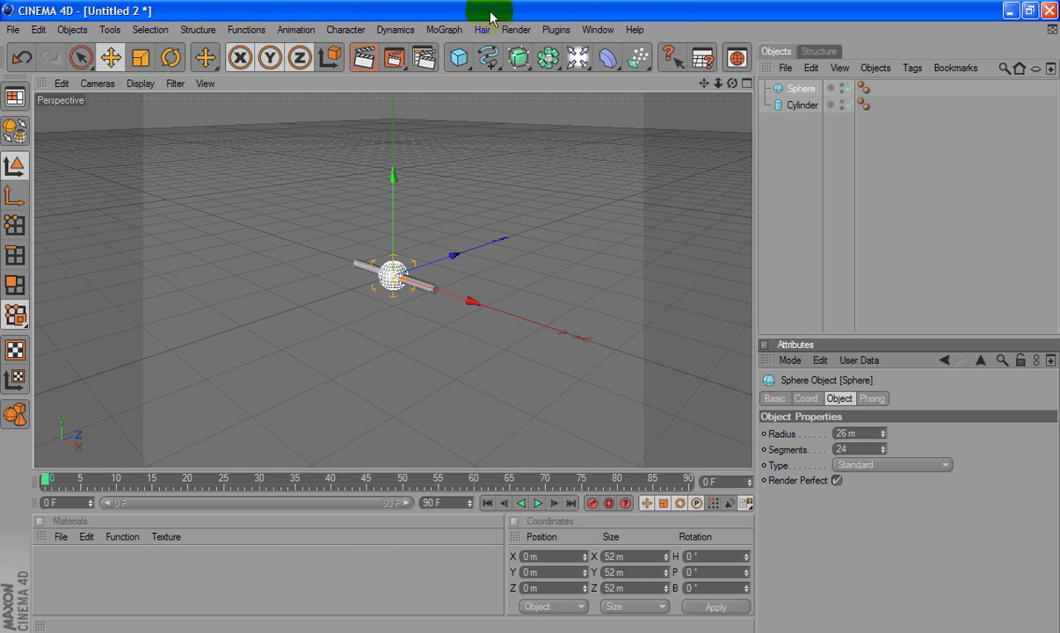
# - Add a Symmetry object mirroring across the ZY plane
pyautogui.click(544, 56)
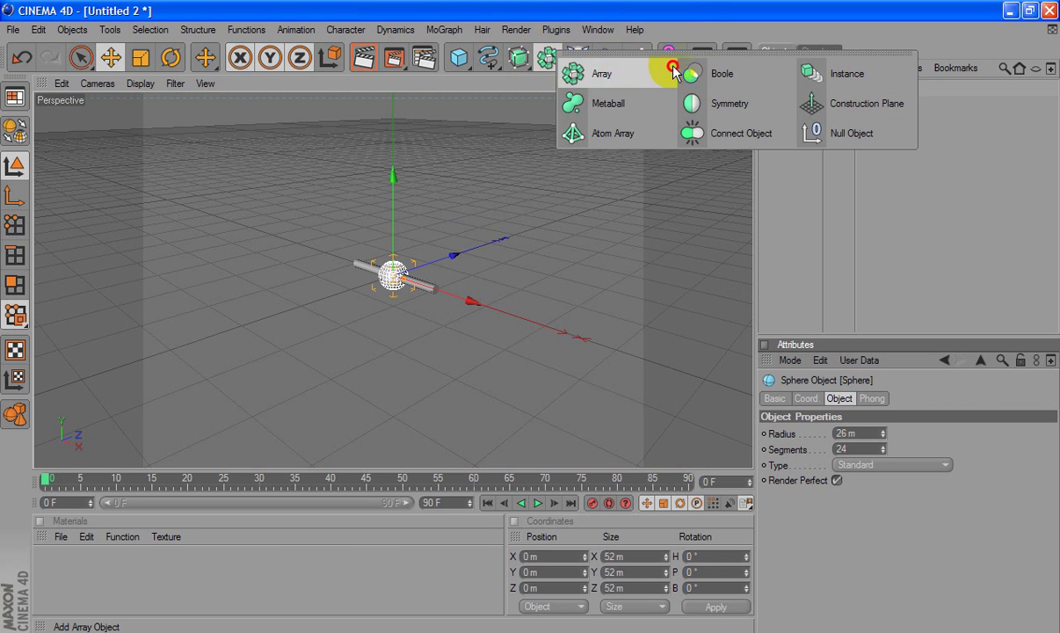
pyautogui.click(694, 103)
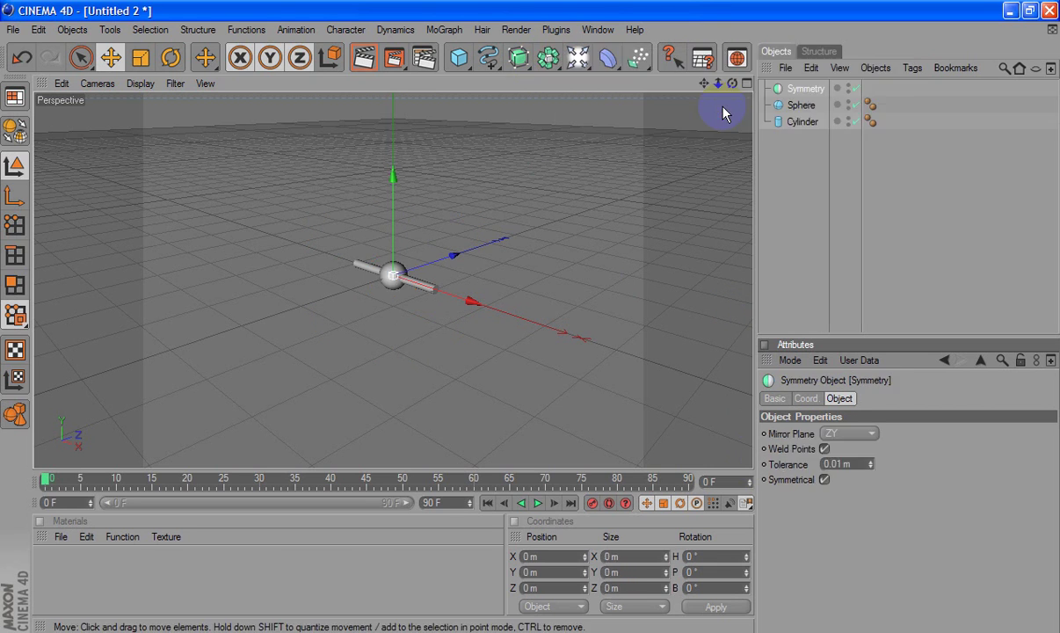
pyautogui.click(795, 88)
pyautogui.click(858, 432)
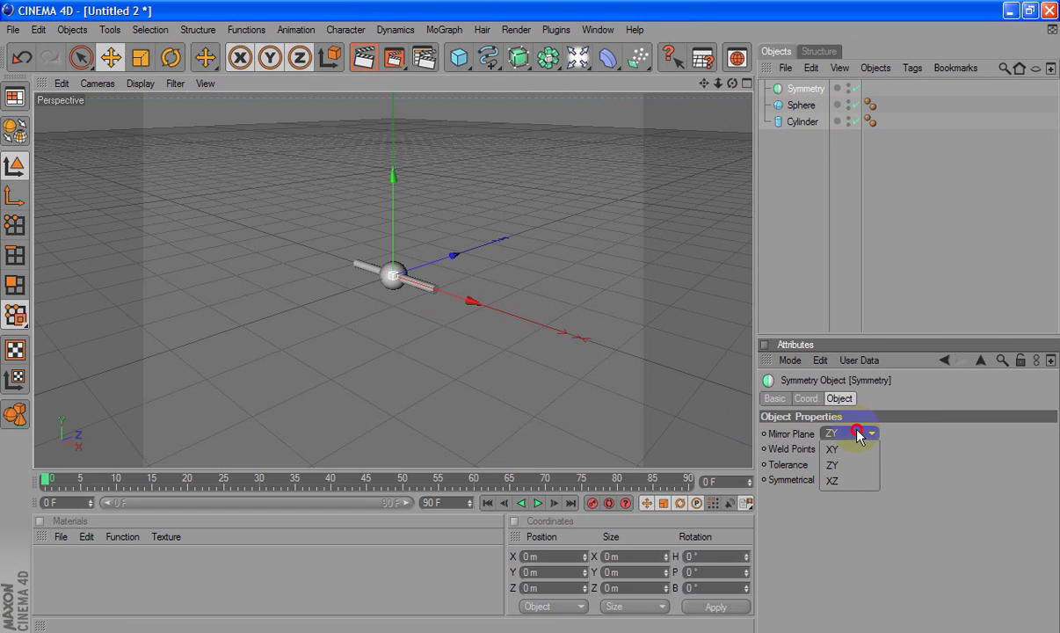
pyautogui.click(854, 464)
pyautogui.doubleClick(849, 464)
# - Parent the sphere under Symmetry and move it out along X to the cylinder end
pyautogui.click(802, 107)
pyautogui.moveTo(802, 110); pyautogui.dragTo(801, 92)
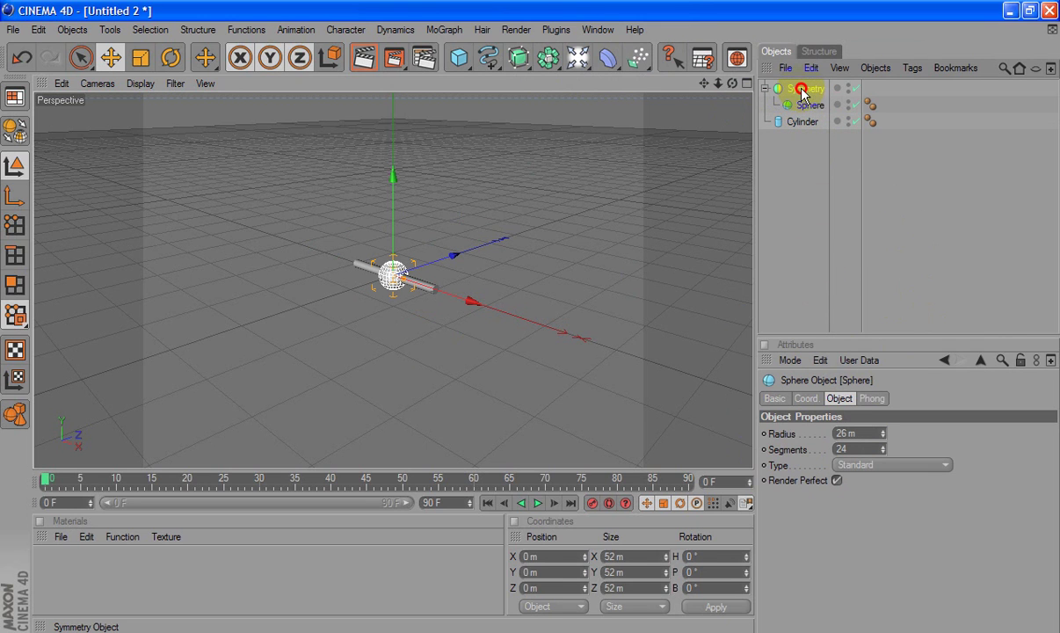
pyautogui.click(802, 90)
pyautogui.click(809, 106)
pyautogui.moveTo(525, 314); pyautogui.dragTo(530, 315)
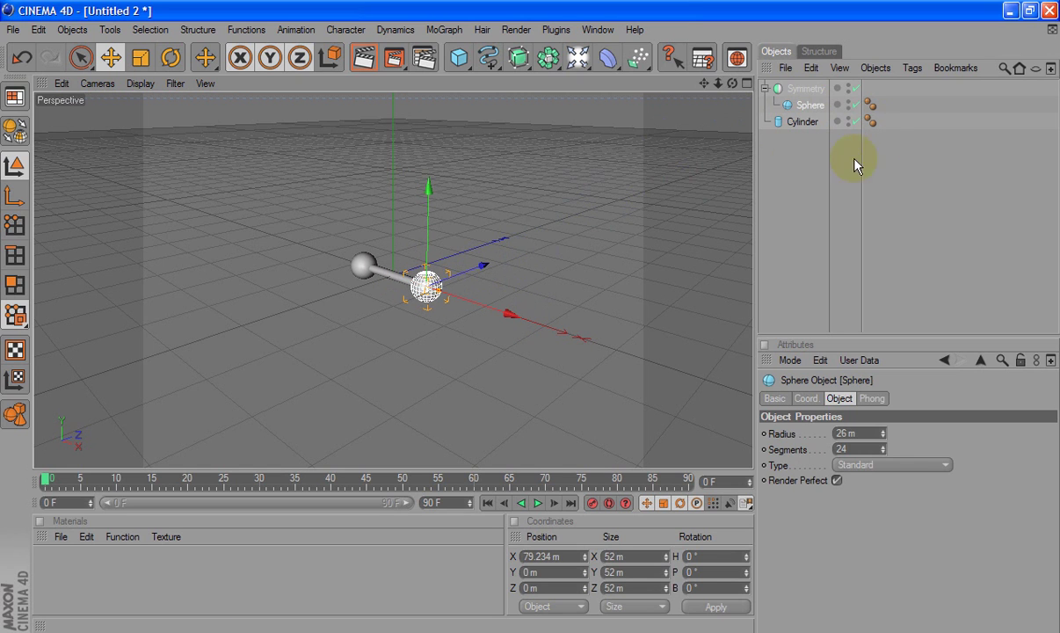
# - Nest Symmetry under the cylinder and reframe the view around the dumbbell
pyautogui.click(798, 158)
pyautogui.moveTo(807, 89); pyautogui.dragTo(811, 130)
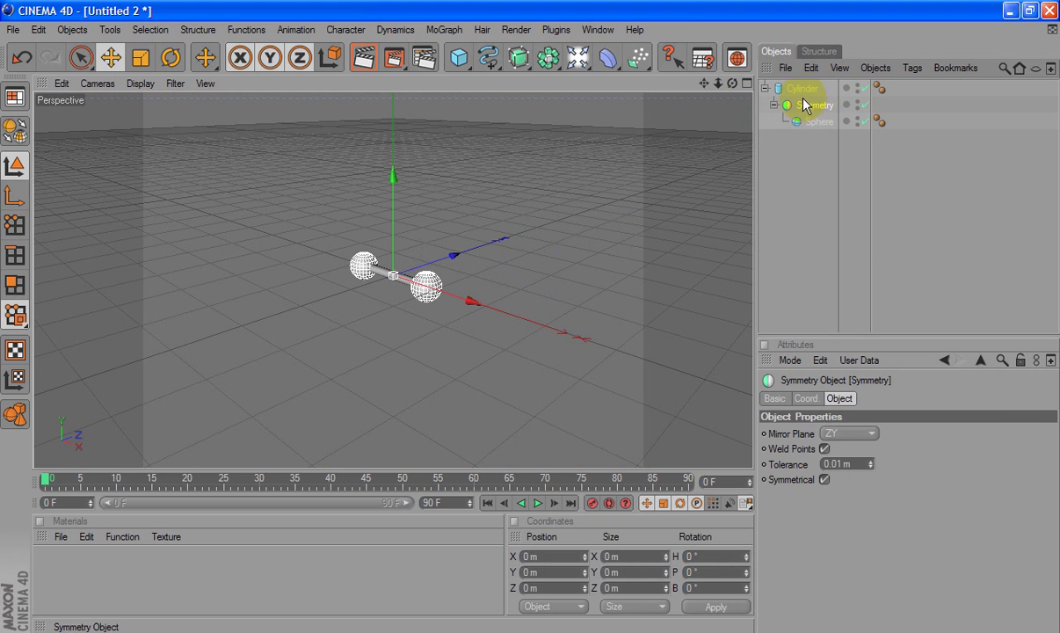
pyautogui.click(802, 90)
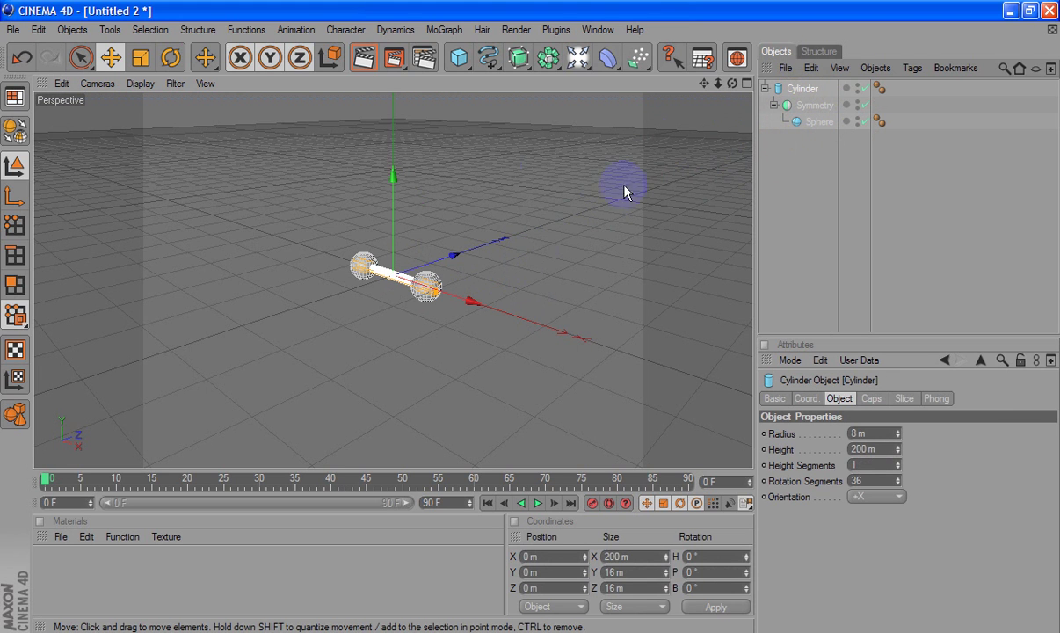
pyautogui.keyDown('alt'); pyautogui.moveTo(626, 189); pyautogui.dragTo(477, 174, button='right'); pyautogui.keyUp('alt')
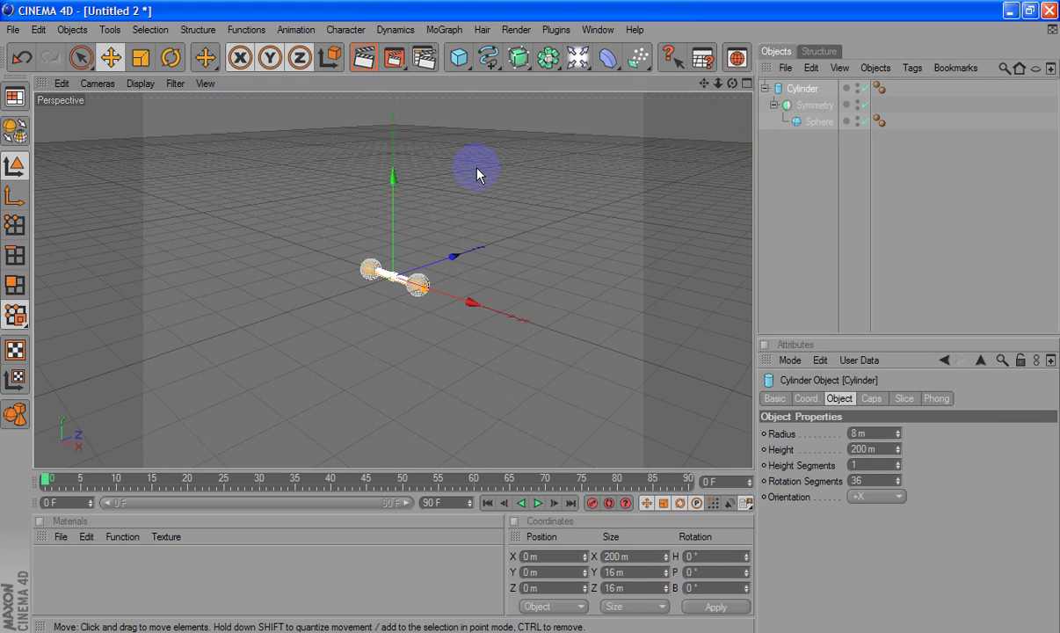
pyautogui.scroll(-2, 478, 174)
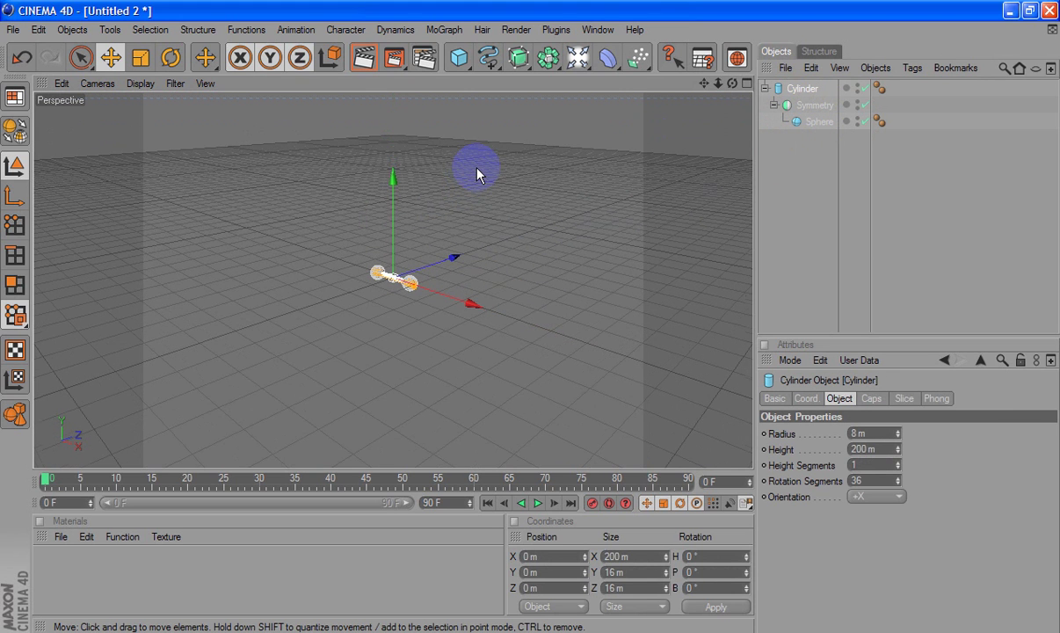
pyautogui.keyDown('alt'); pyautogui.moveTo(530, 317); pyautogui.dragTo(530, 392, button='middle'); pyautogui.keyUp('alt')
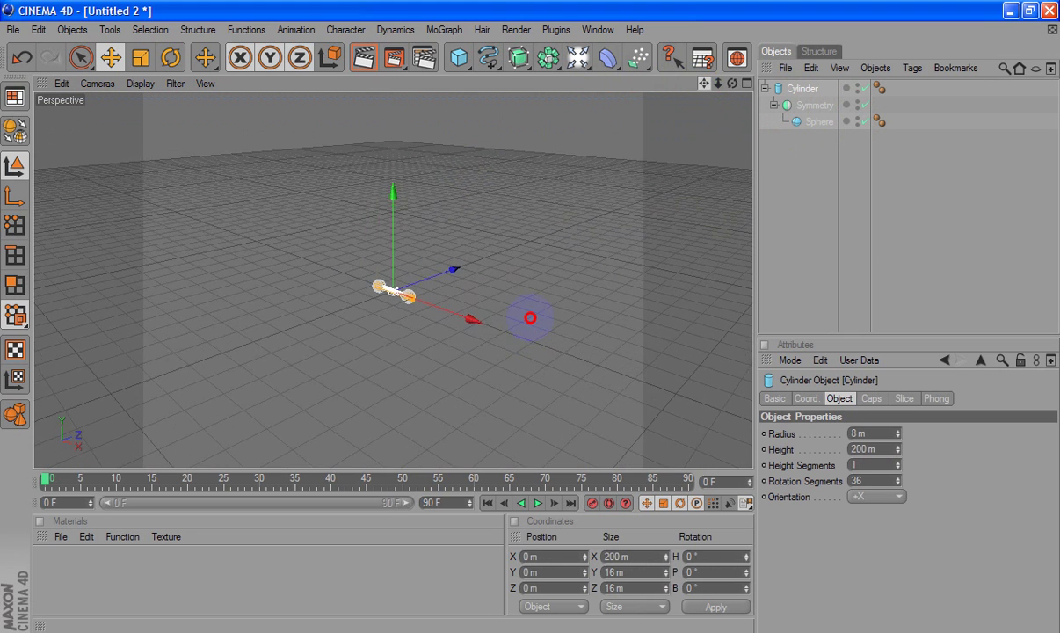
pyautogui.keyDown('alt'); pyautogui.moveTo(530, 317); pyautogui.dragTo(530, 334, button='middle'); pyautogui.keyUp('alt')
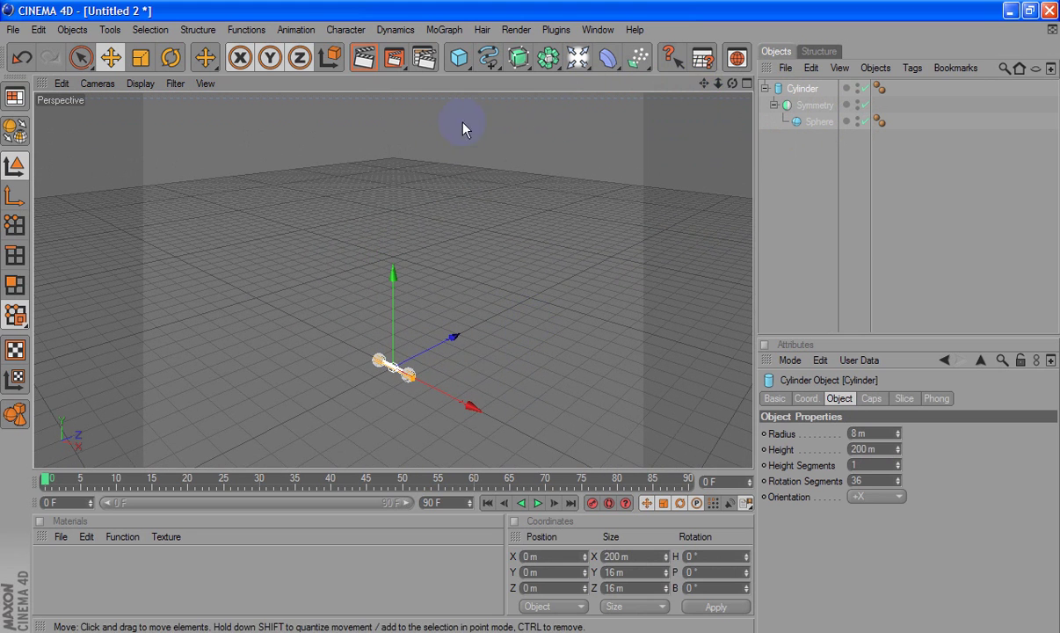
# - Duplicate the cylinder assembly into 30 copies
pyautogui.click(246, 29)
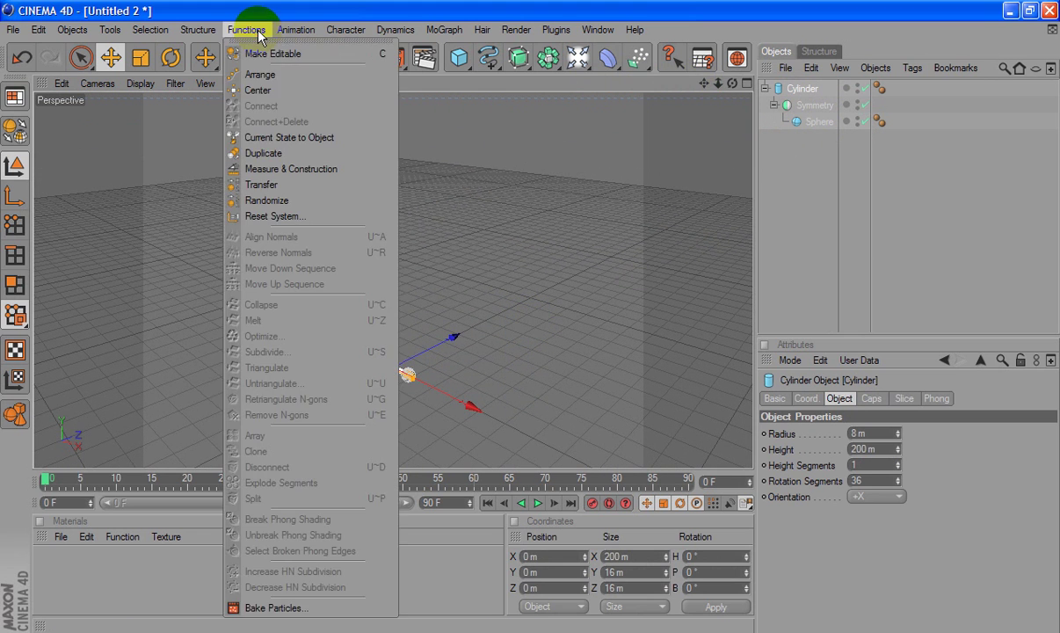
pyautogui.click(292, 153)
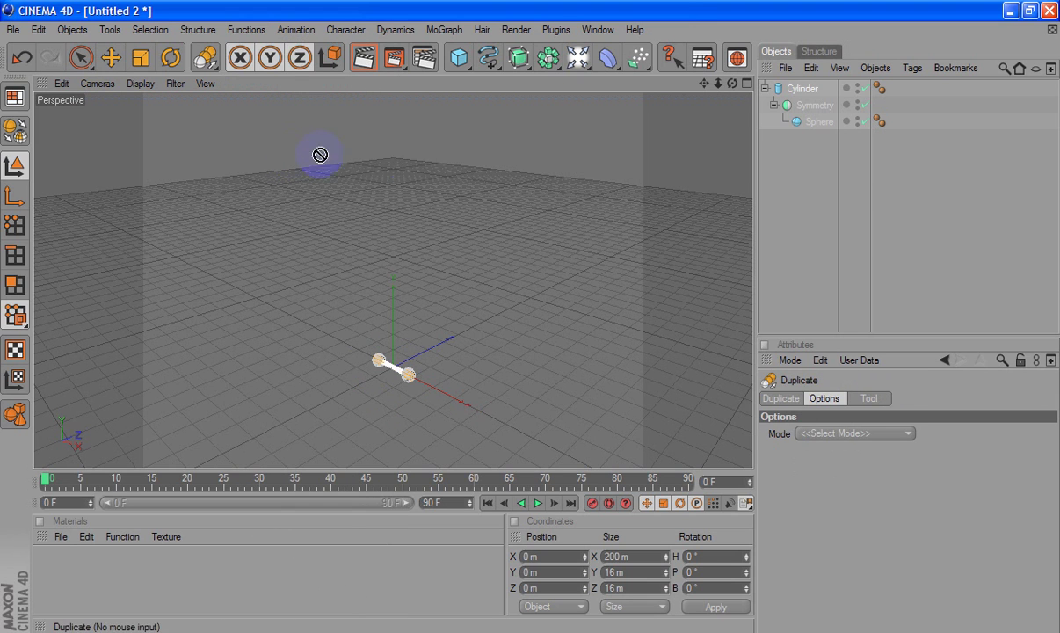
pyautogui.click(781, 398)
pyautogui.write('30')
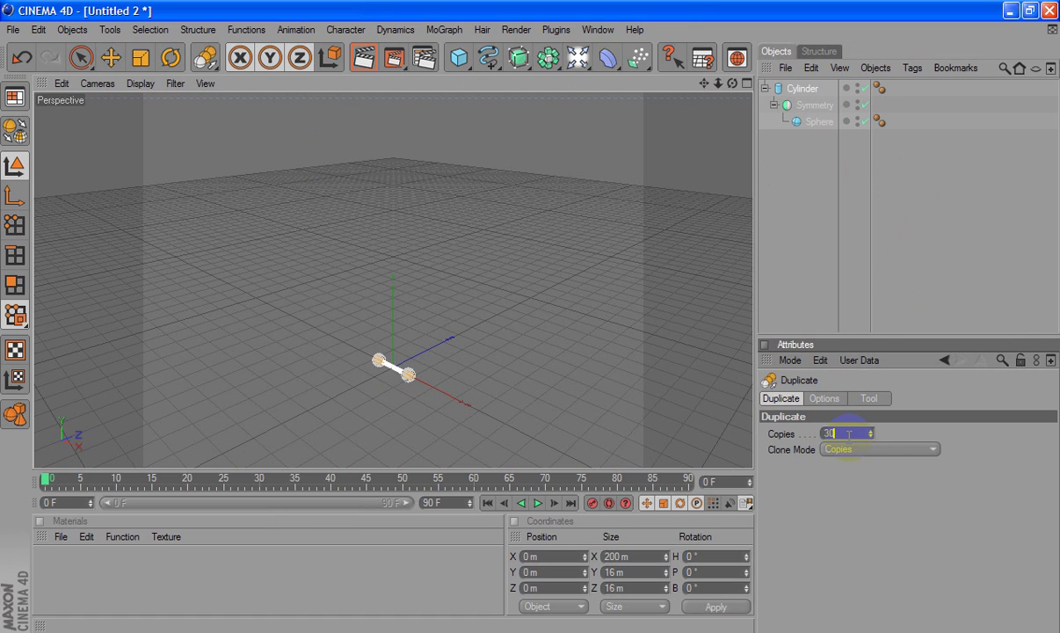
pyautogui.press('Return')
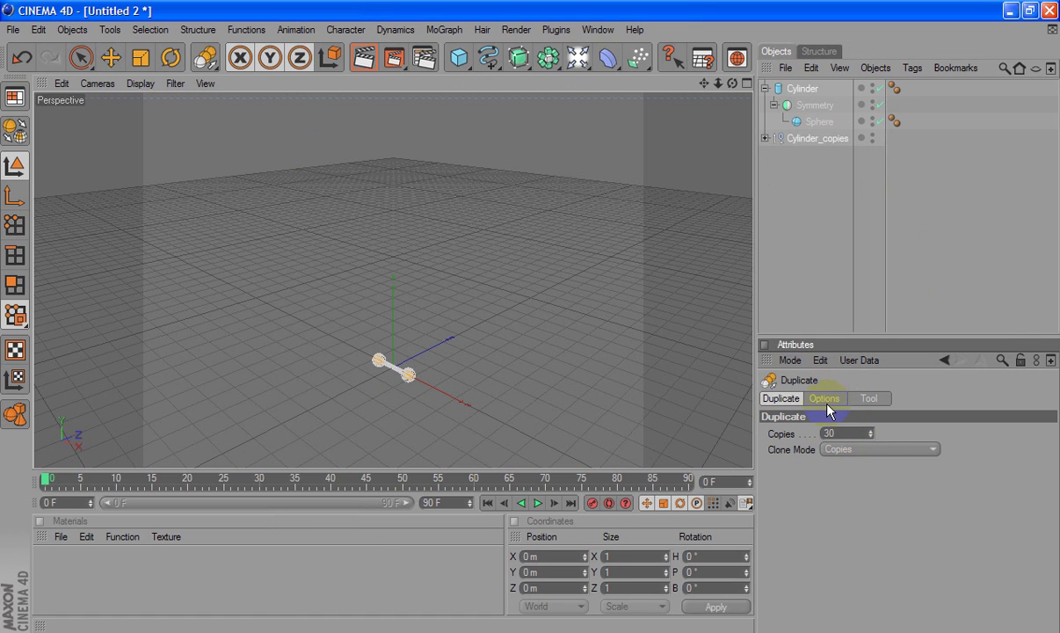
# - Arrange the copies in a line, stacked 50 m apart in Y
pyautogui.click(827, 401)
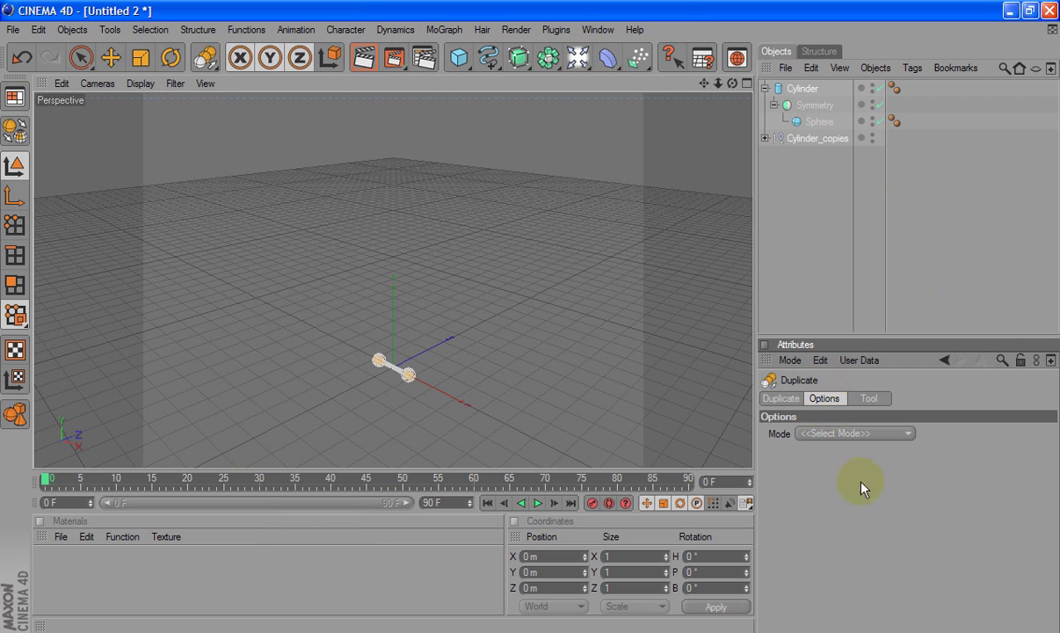
pyautogui.click(847, 434)
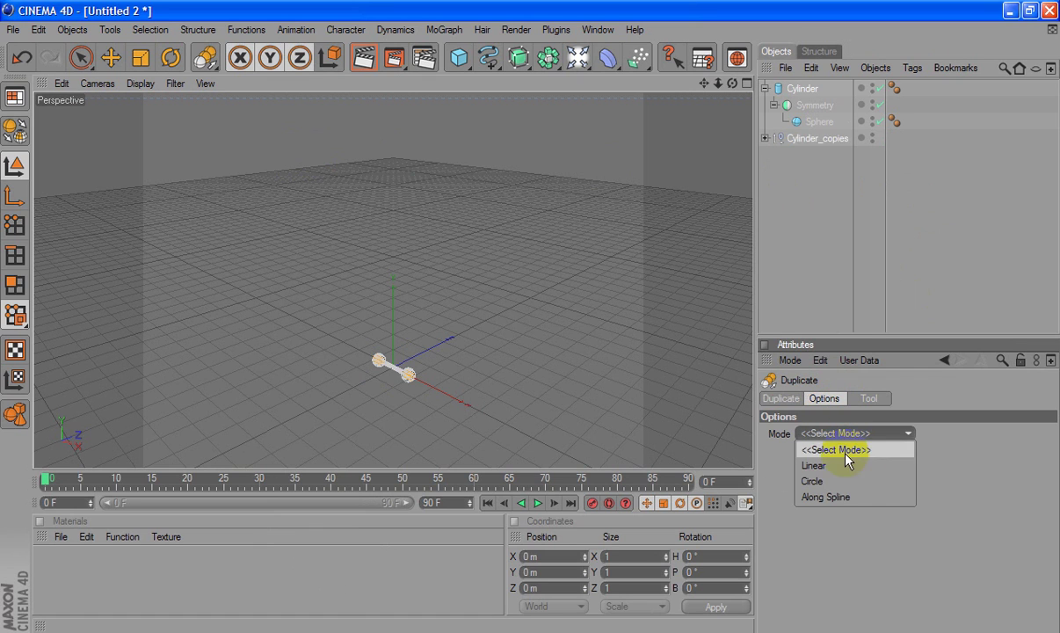
pyautogui.click(843, 467)
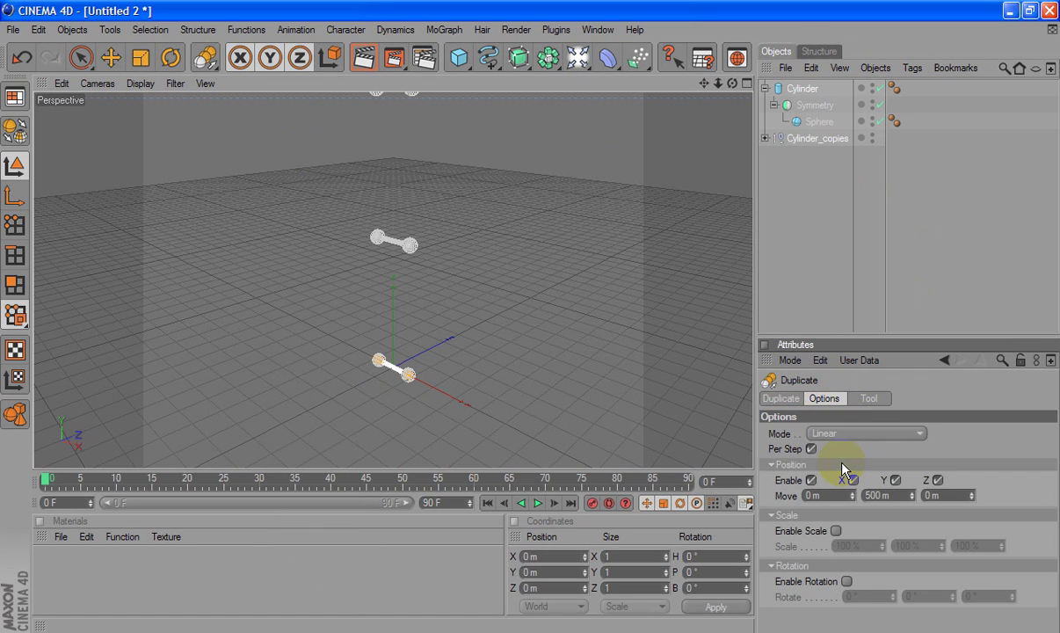
pyautogui.click(843, 495)
pyautogui.write('50')
pyautogui.press('Return')
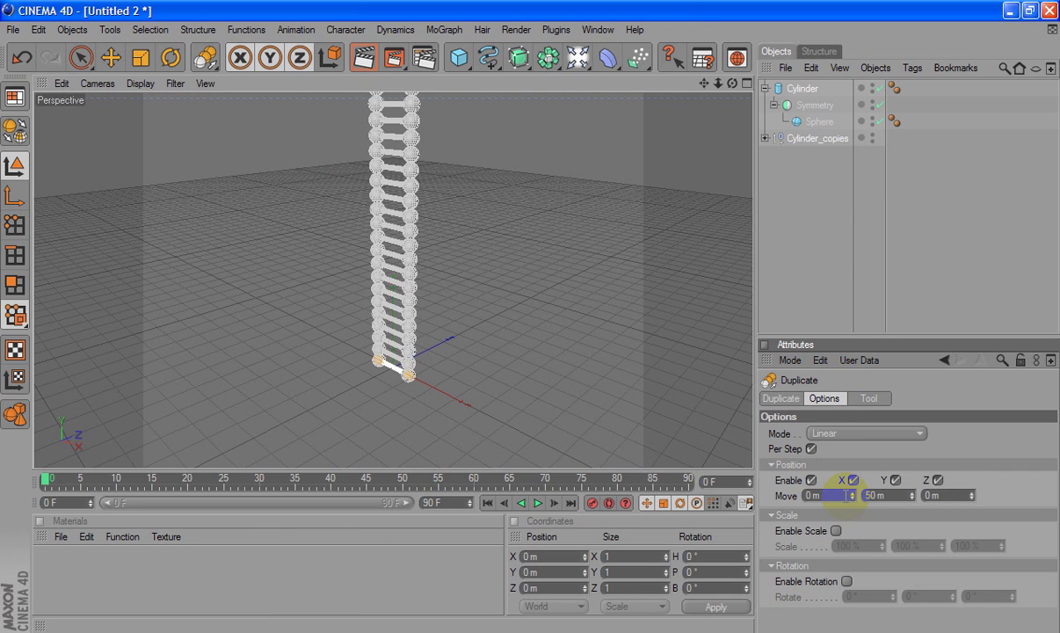
# - Enable rotation so each copy turns 17° more than the last
pyautogui.click(846, 581)
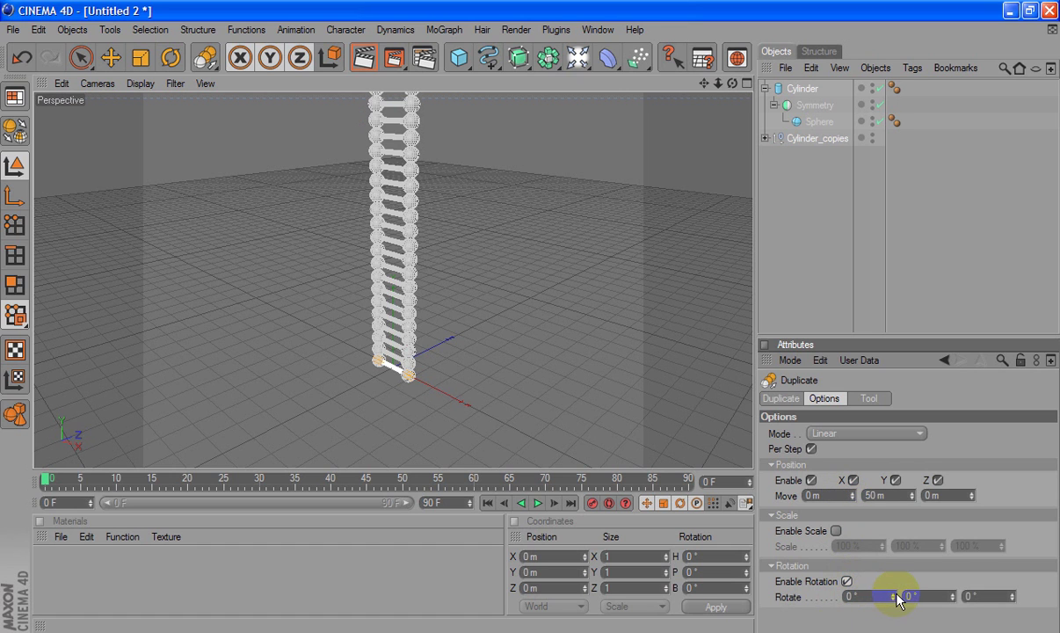
pyautogui.moveTo(892, 596); pyautogui.dragTo(894, 596)
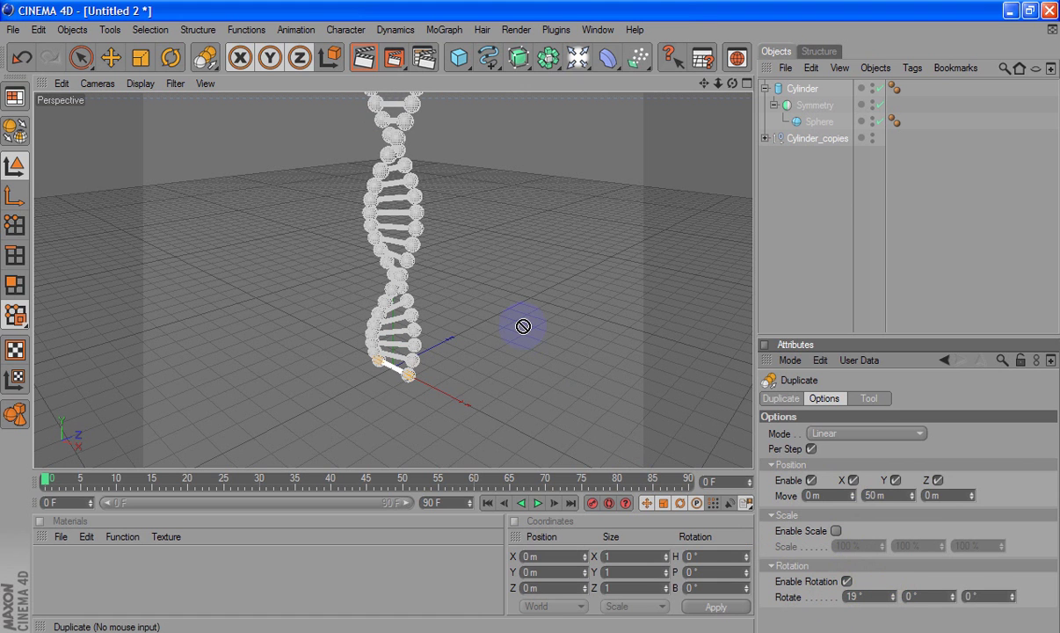
pyautogui.scroll(-2, 523, 327)
pyautogui.scroll(-3, 523, 326)
pyautogui.scroll(1, 523, 324)
pyautogui.scroll(2, 523, 324)
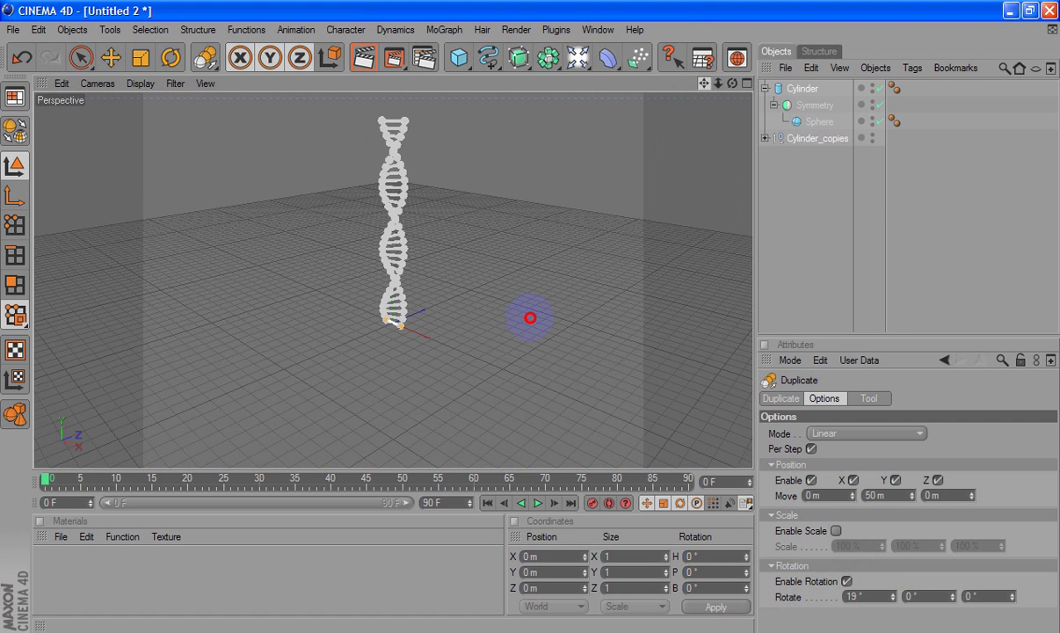
pyautogui.moveTo(703, 83); pyautogui.dragTo(550, 203)
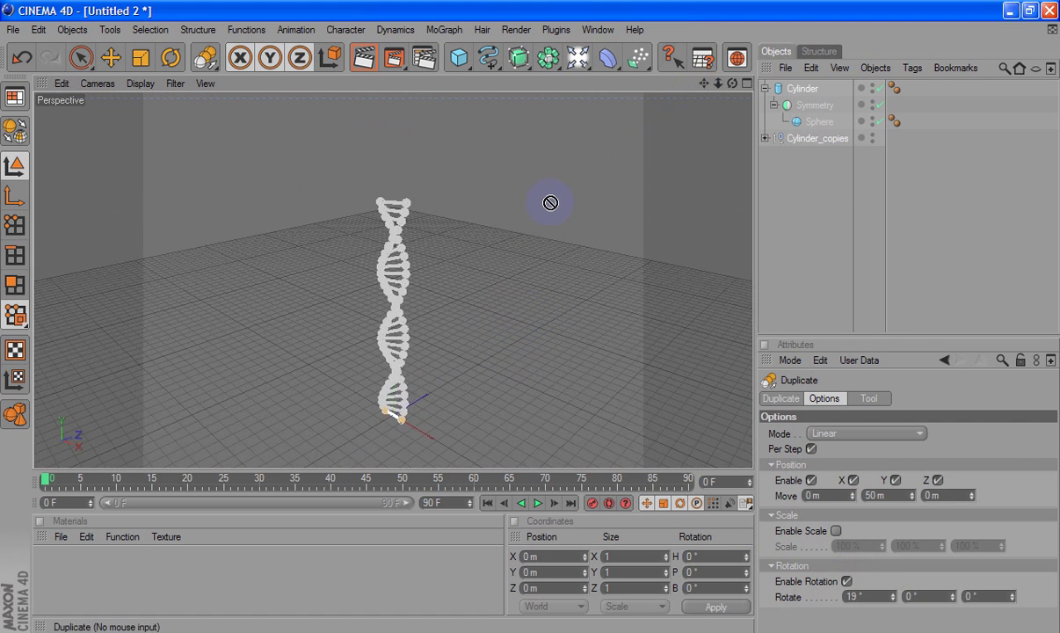
pyautogui.scroll(2, 551, 203)
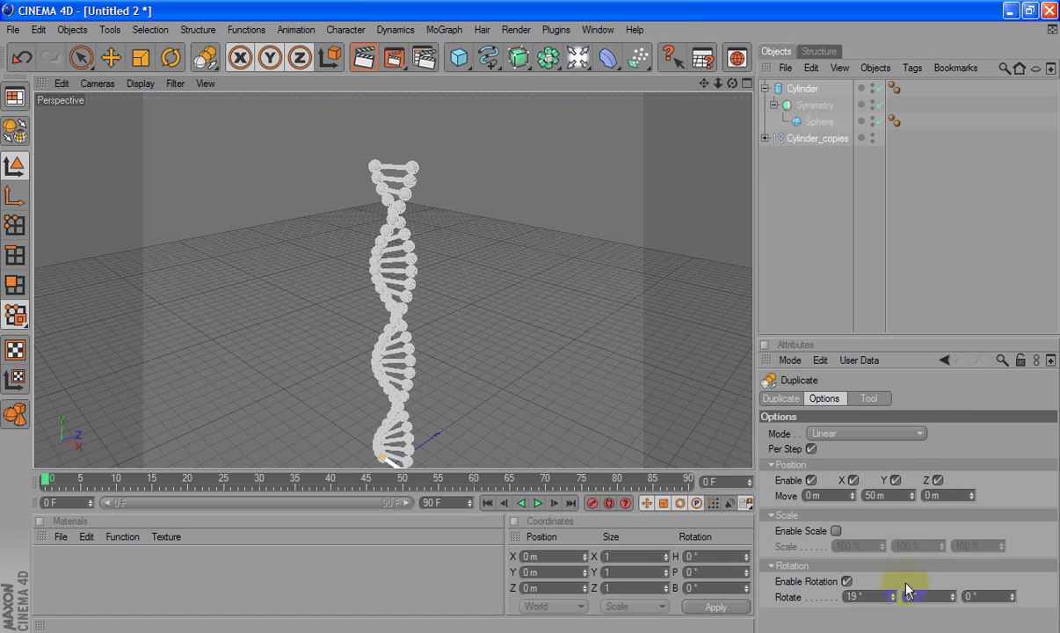
pyautogui.doubleClick(866, 594)
pyautogui.write('17')
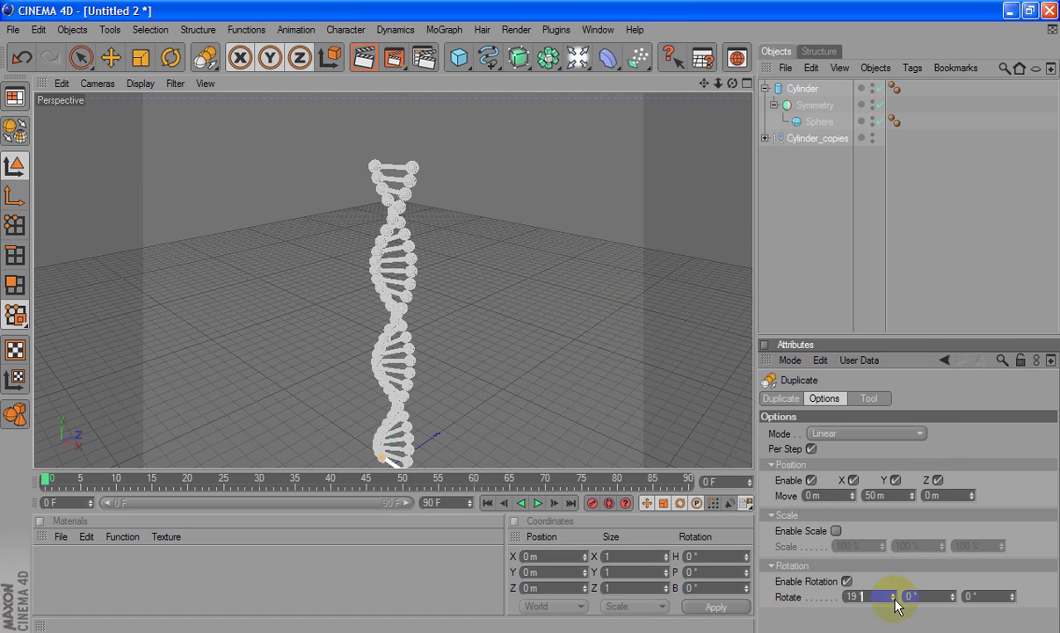
pyautogui.press('Tab')
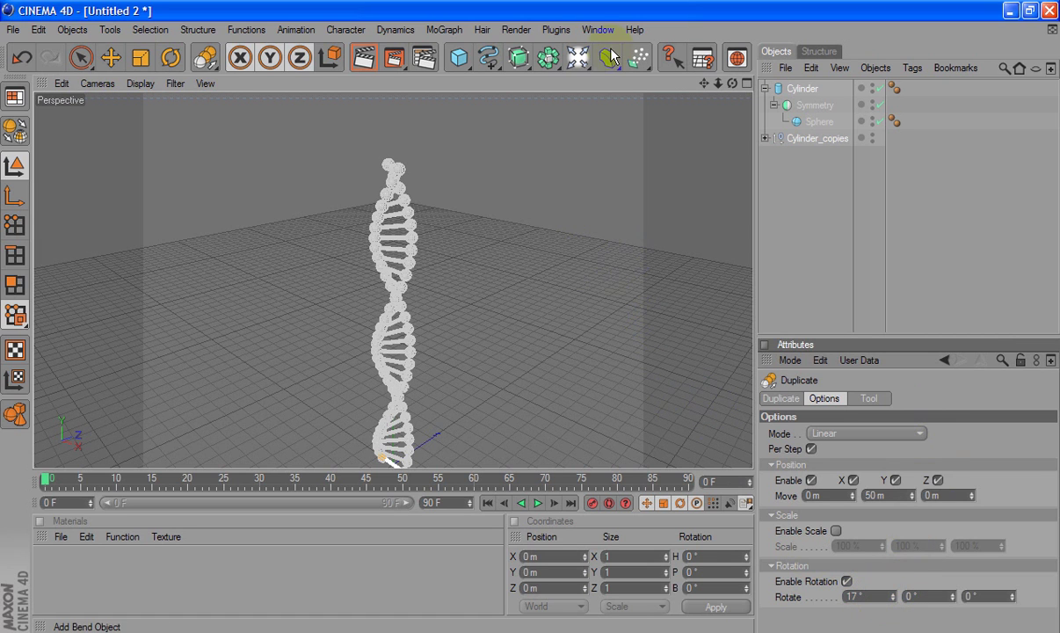
# - Move the original Cylinder into Cylinder_copies, collapse the group, and test-render the view
pyautogui.click(786, 198)
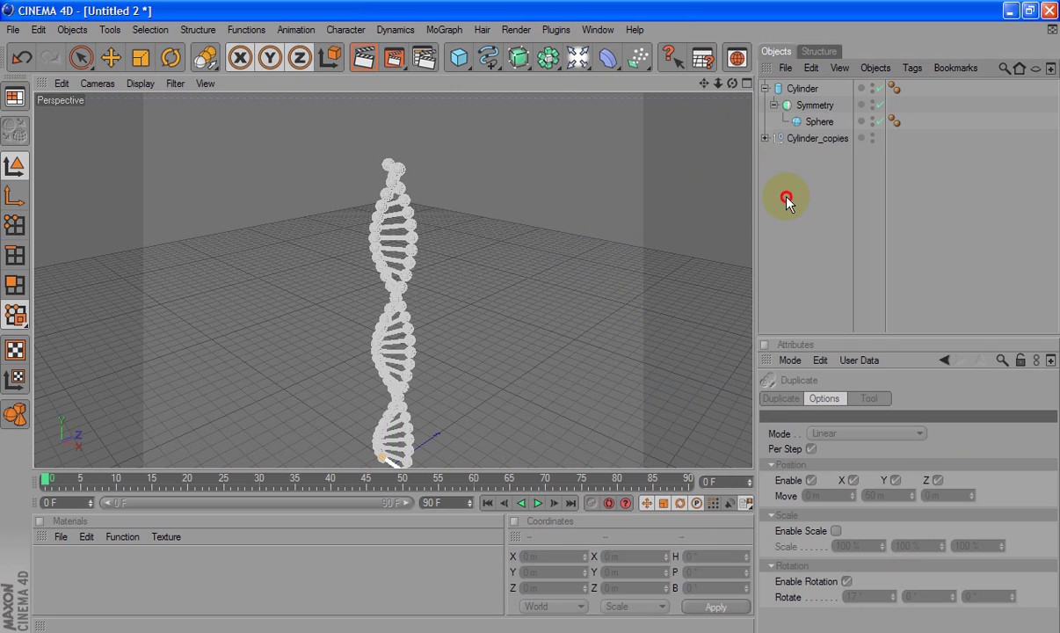
pyautogui.click(111, 58)
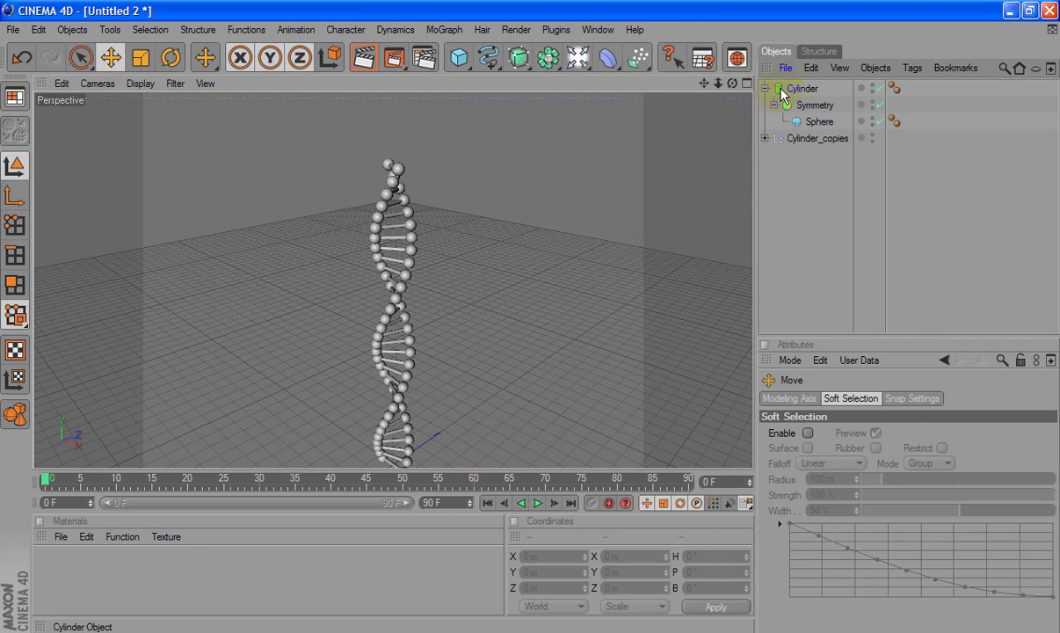
pyautogui.moveTo(781, 91); pyautogui.dragTo(810, 140)
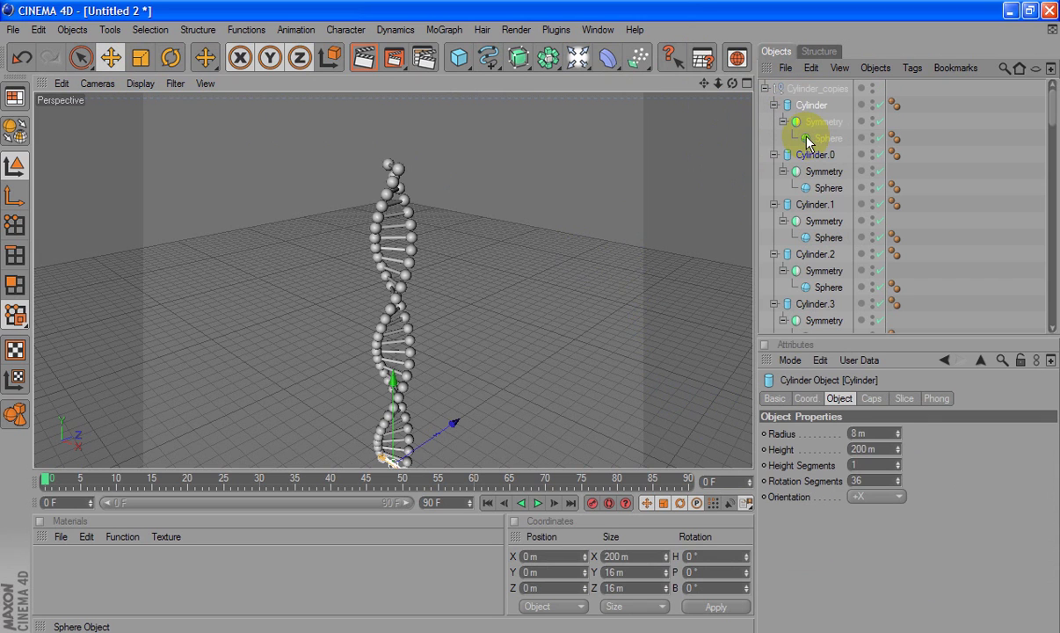
pyautogui.click(765, 89)
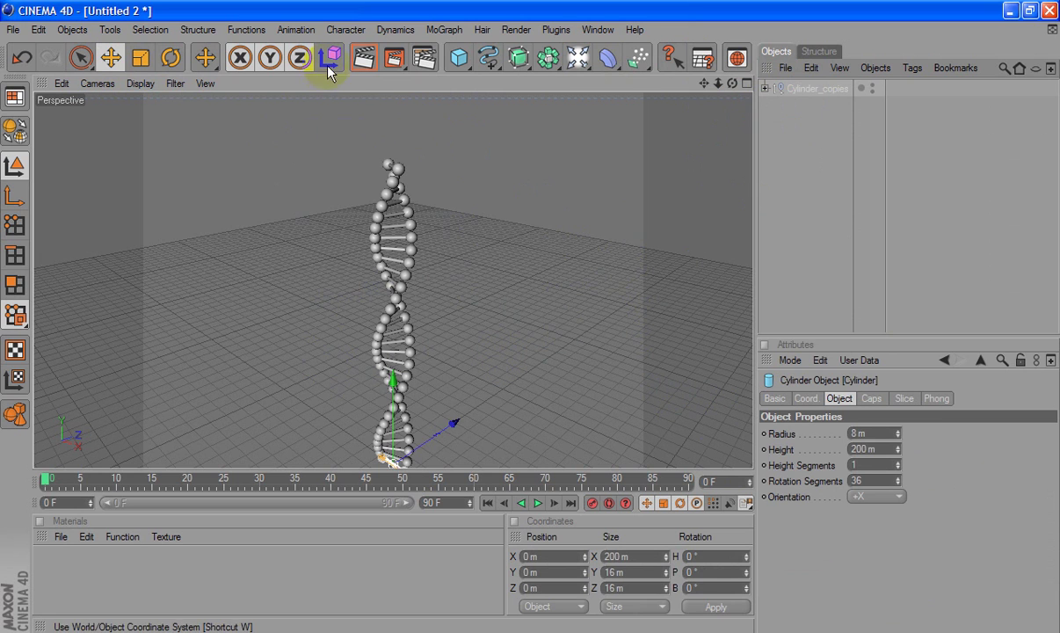
pyautogui.click(364, 57)
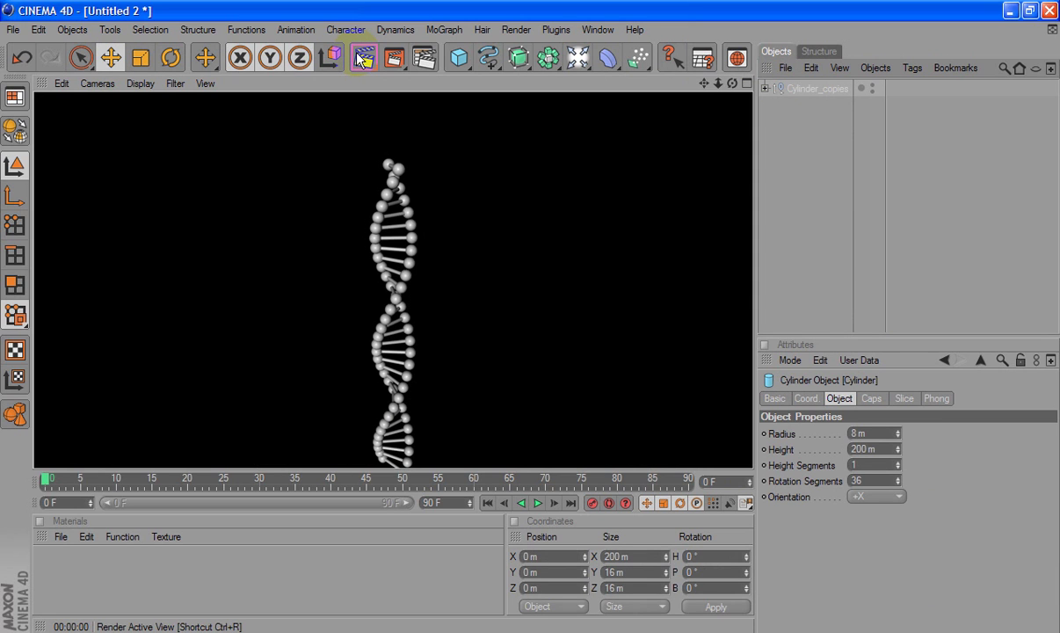
pyautogui.click(545, 110)
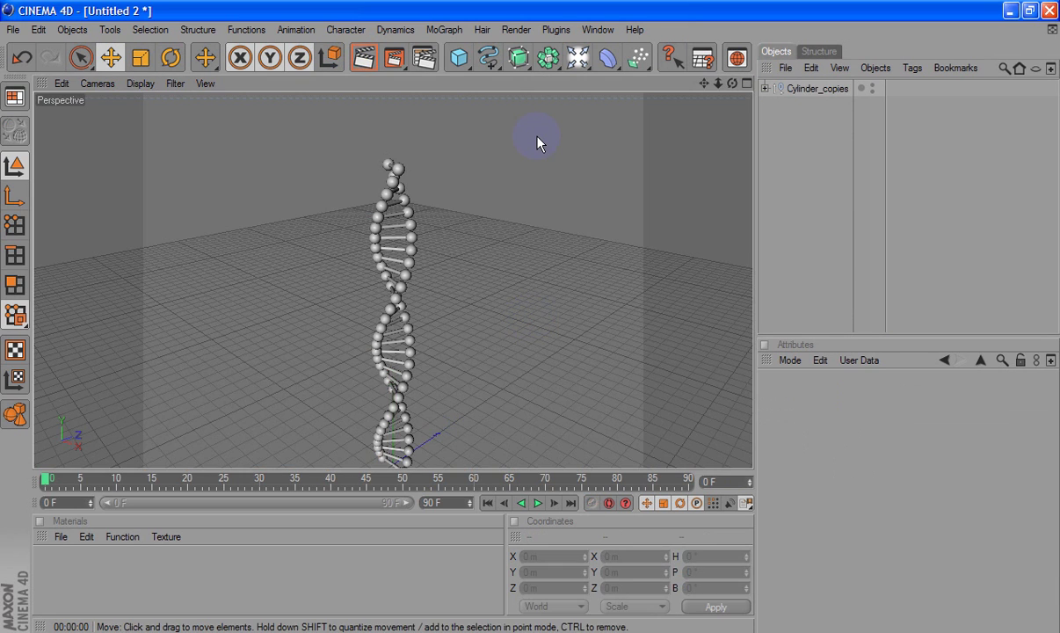
# - Add a sphere on top of the helix with a 150 m radius
pyautogui.moveTo(459, 58); pyautogui.dragTo(560, 71)
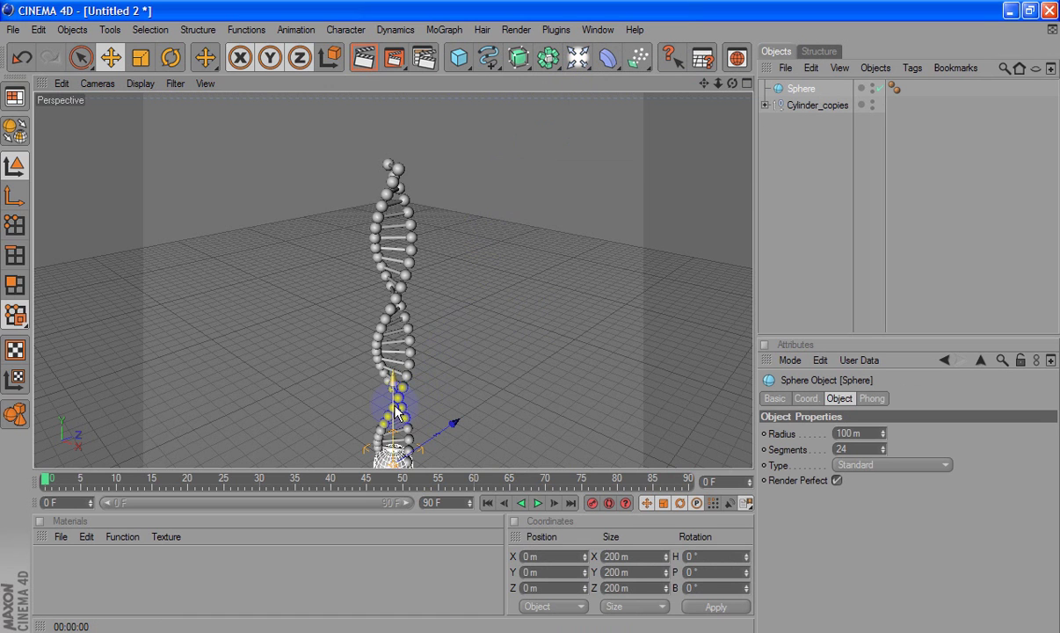
pyautogui.moveTo(526, 315); pyautogui.dragTo(530, 317)
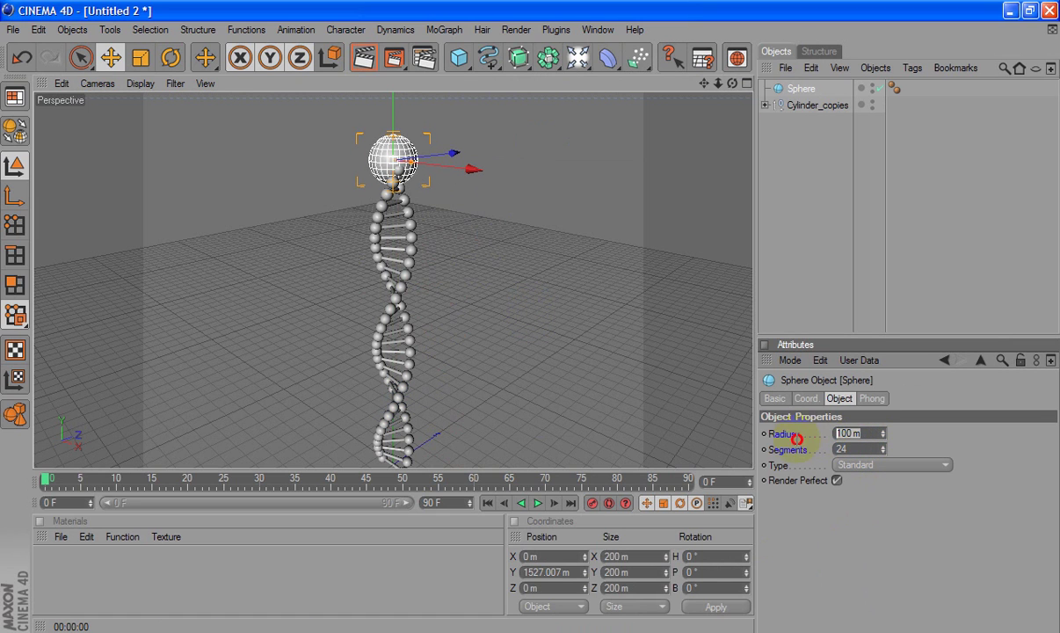
pyautogui.write('150')
pyautogui.press('Return')
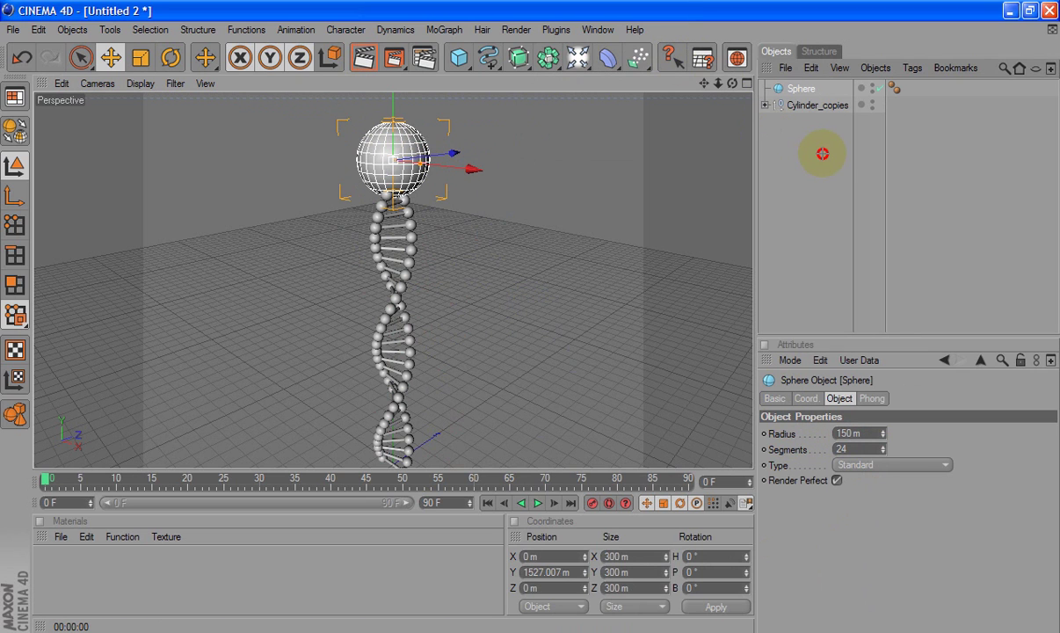
# - Group the sphere and Cylinder_copies under a null named DNA
pyautogui.moveTo(821, 156); pyautogui.dragTo(762, 80)
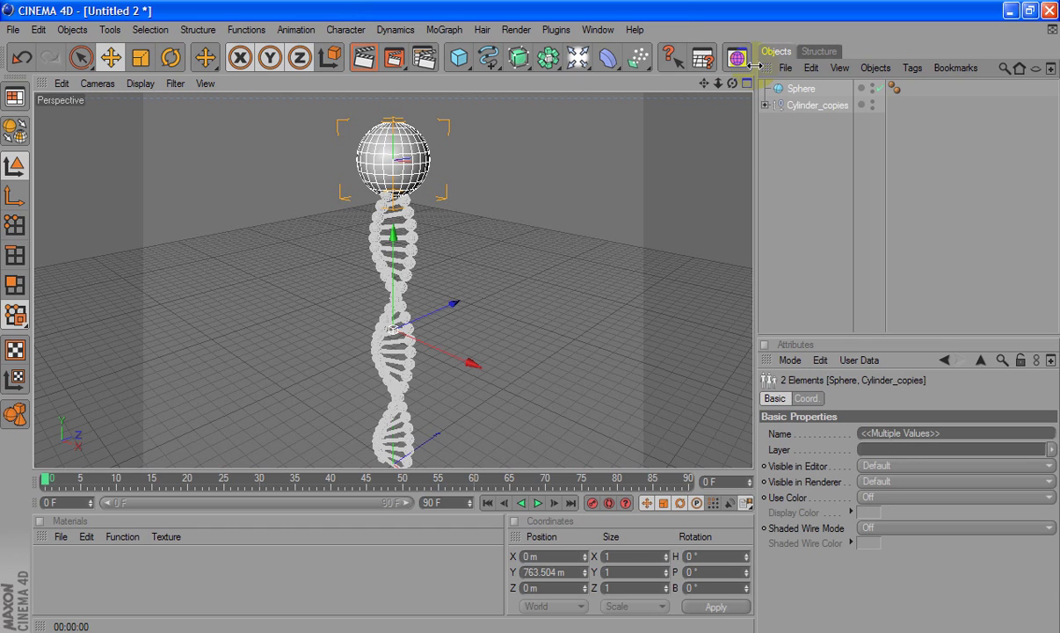
pyautogui.hotkey('alt', 'g')
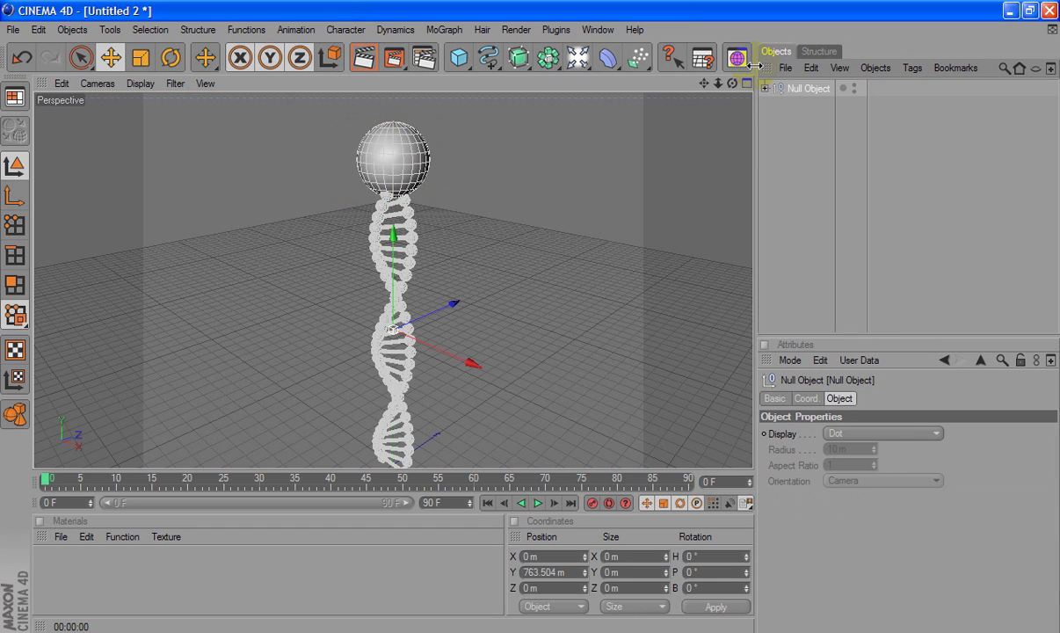
pyautogui.doubleClick(814, 89)
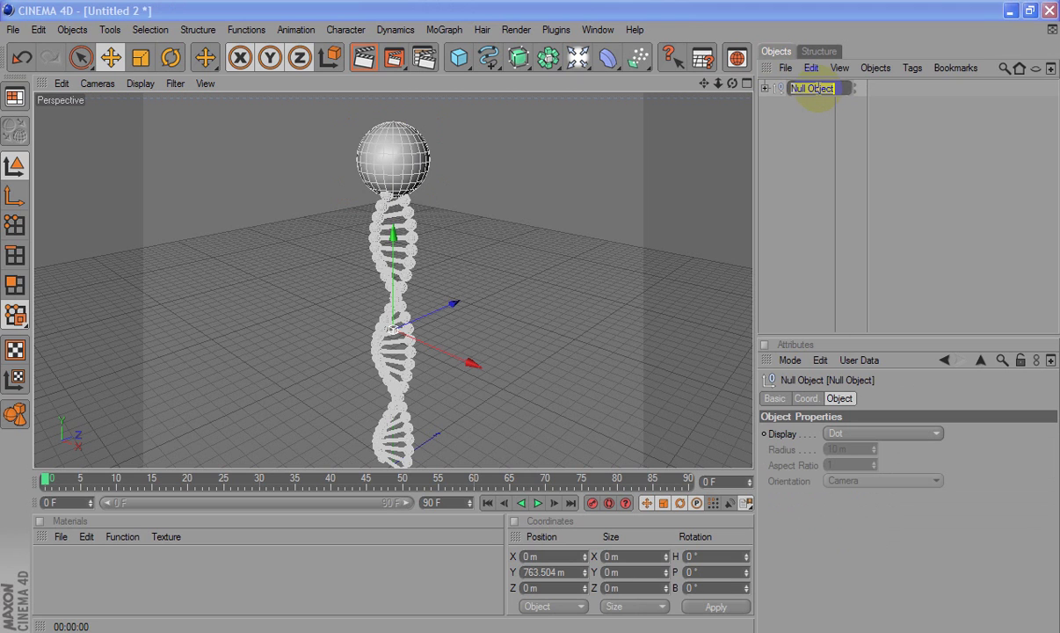
pyautogui.write('DNA')
pyautogui.press('Return')
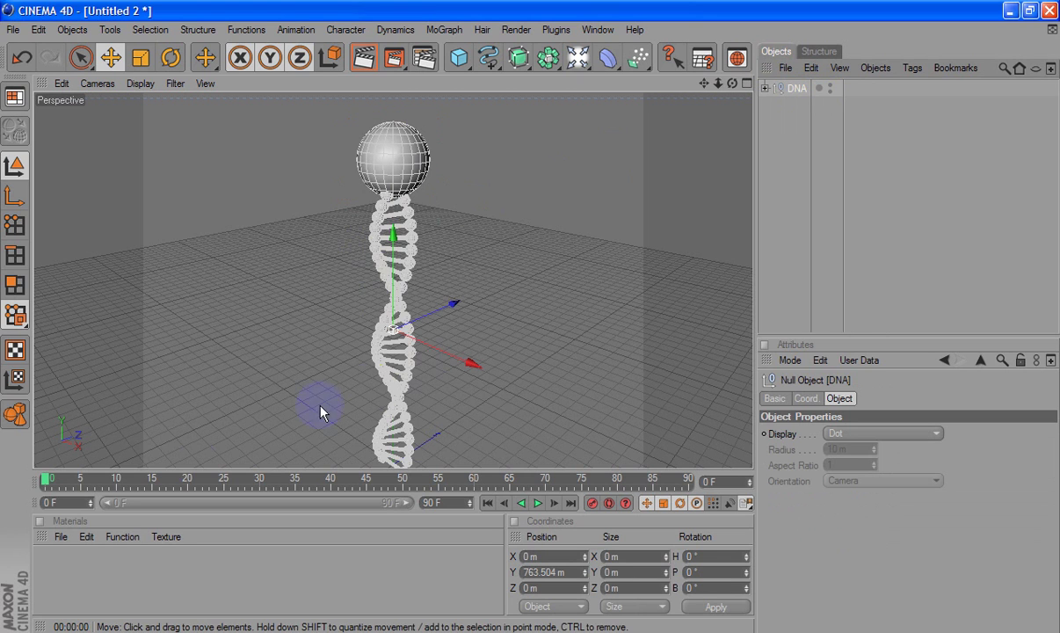
# - Create a new material Mat and open it in the Material Editor
pyautogui.click(60, 537)
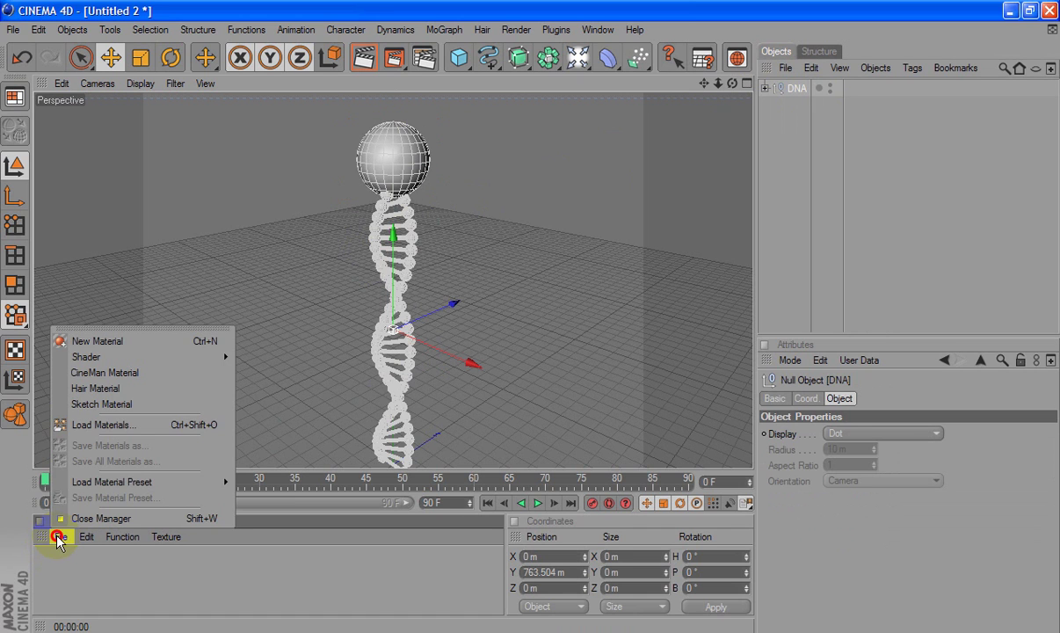
pyautogui.click(143, 341)
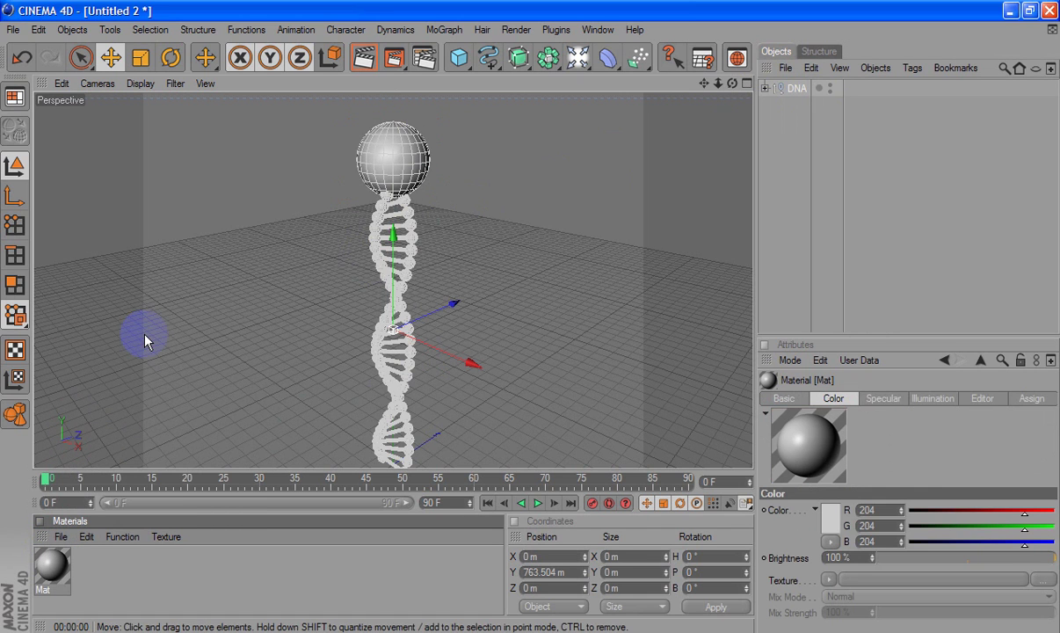
pyautogui.click(52, 570)
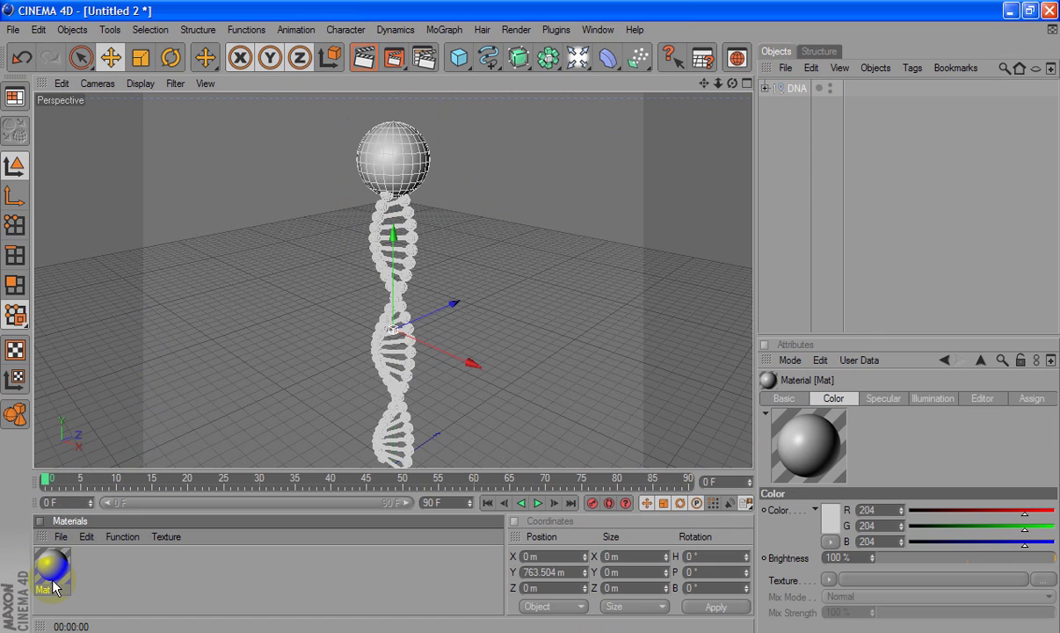
pyautogui.doubleClick(52, 585)
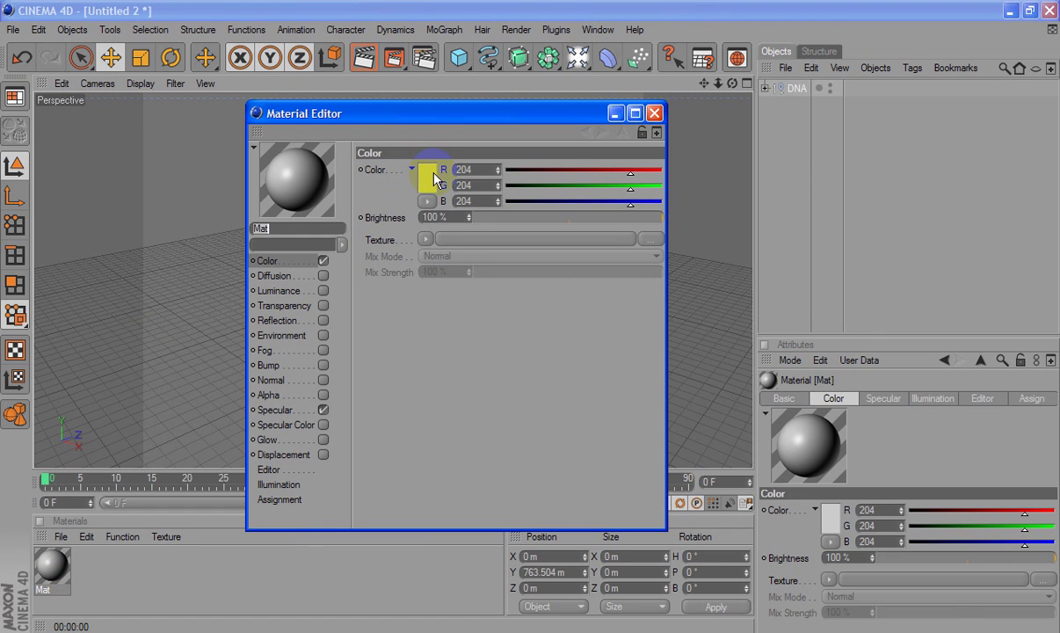
# - Load Winter.jpg as the colour texture, copying it with the document
pyautogui.click(651, 240)
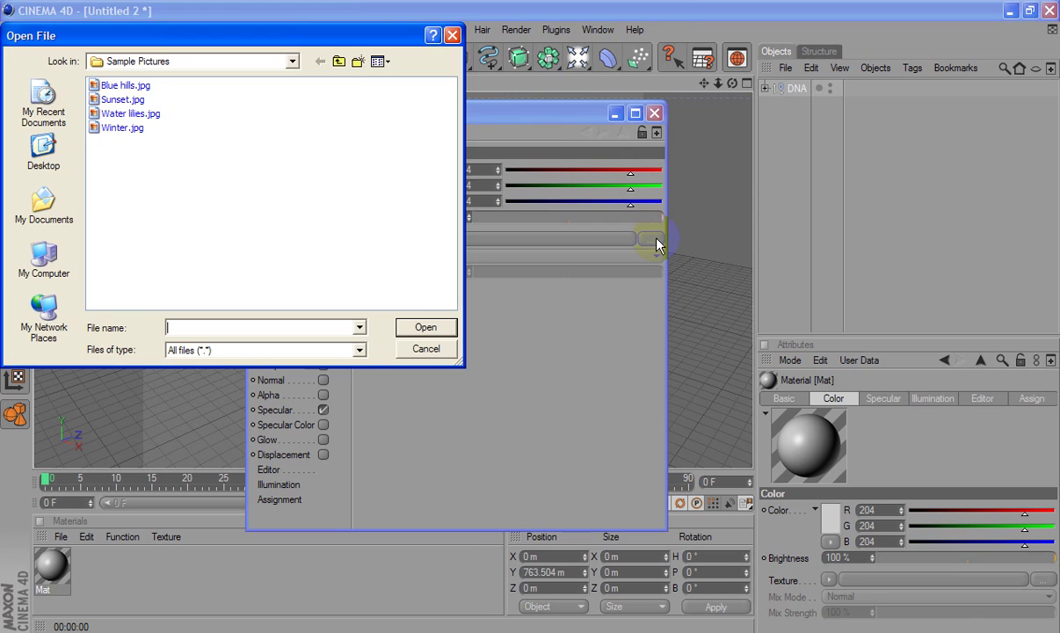
pyautogui.click(123, 129)
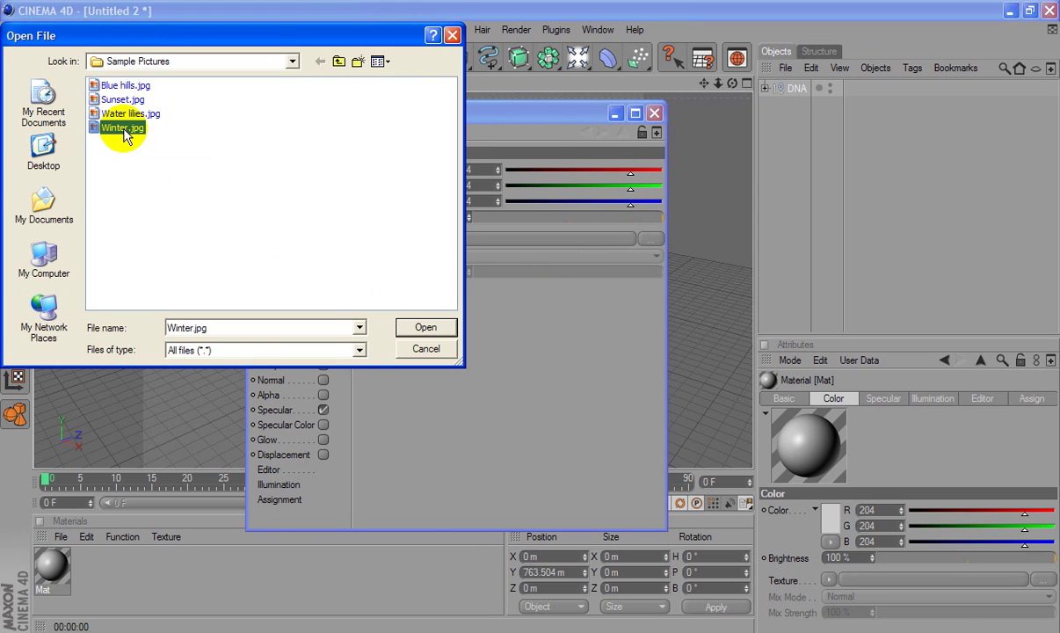
pyautogui.click(423, 326)
pyautogui.click(503, 370)
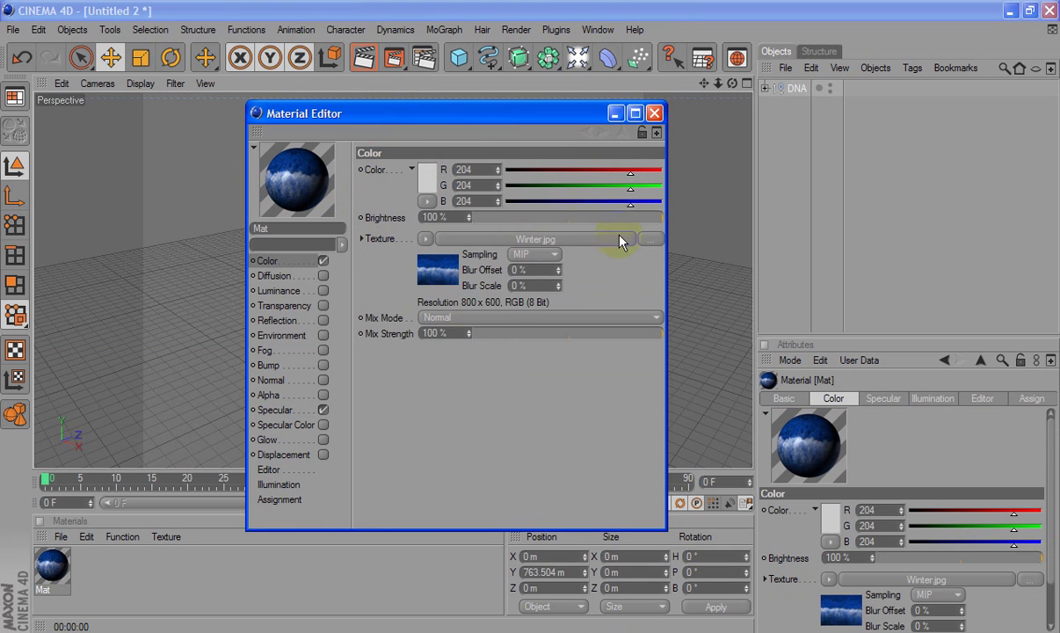
# - Replace the colour texture with Sunset.jpg and close the Material Editor
pyautogui.click(650, 240)
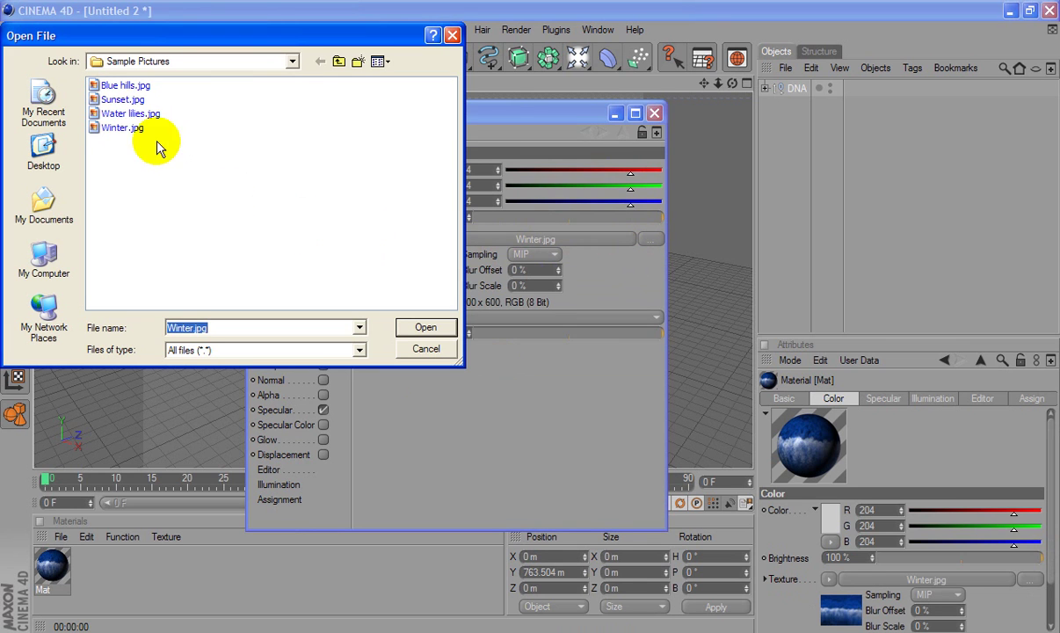
pyautogui.click(131, 99)
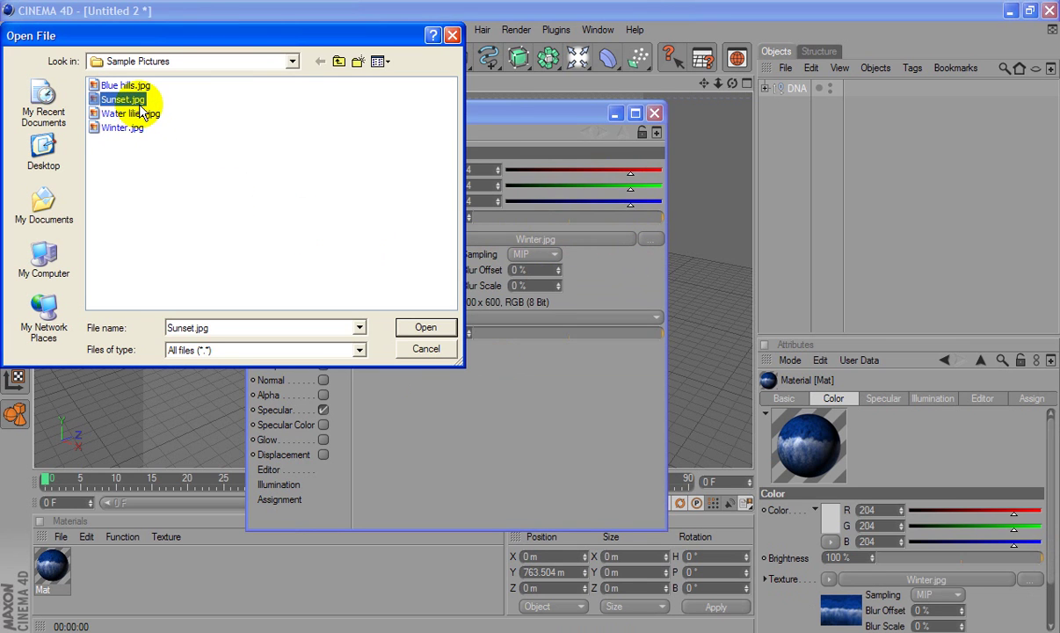
pyautogui.click(425, 327)
pyautogui.click(490, 367)
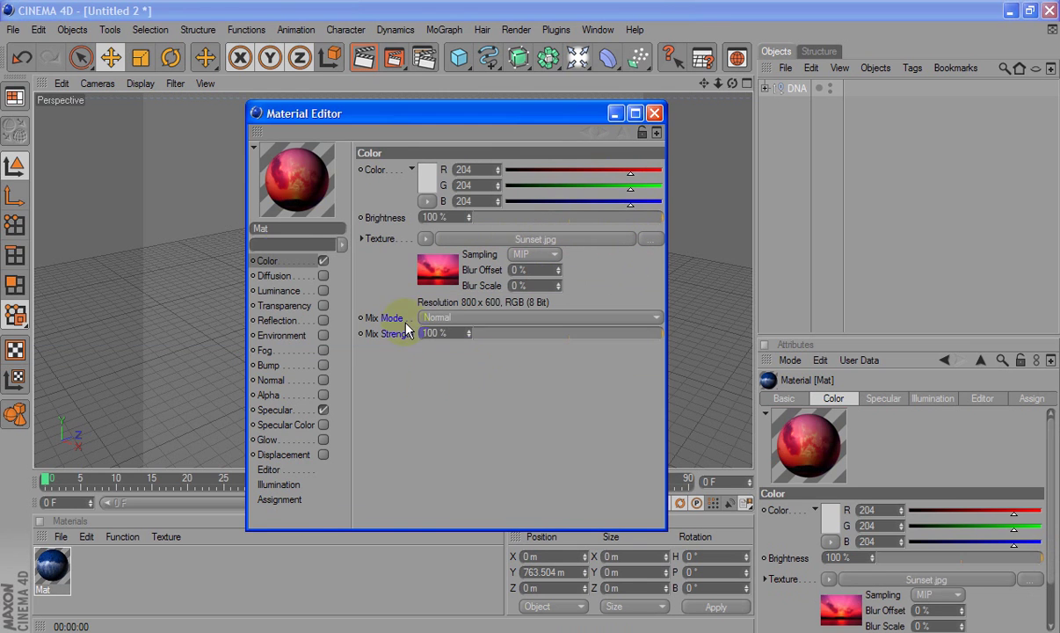
pyautogui.click(433, 219)
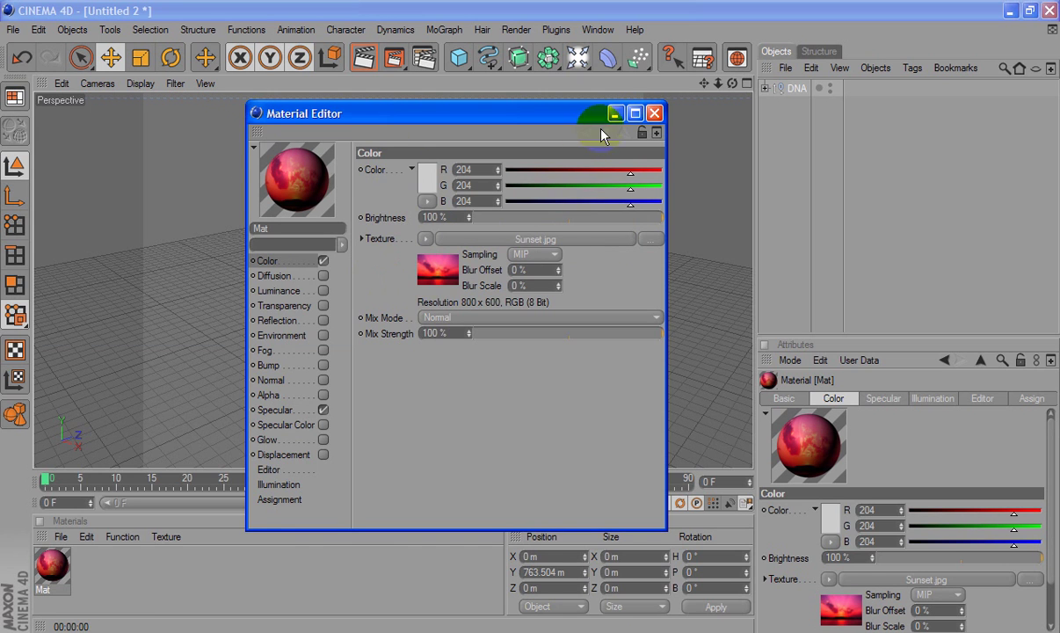
pyautogui.click(654, 114)
# - Apply the Mat material to the DNA group in the object list
pyautogui.click(65, 551)
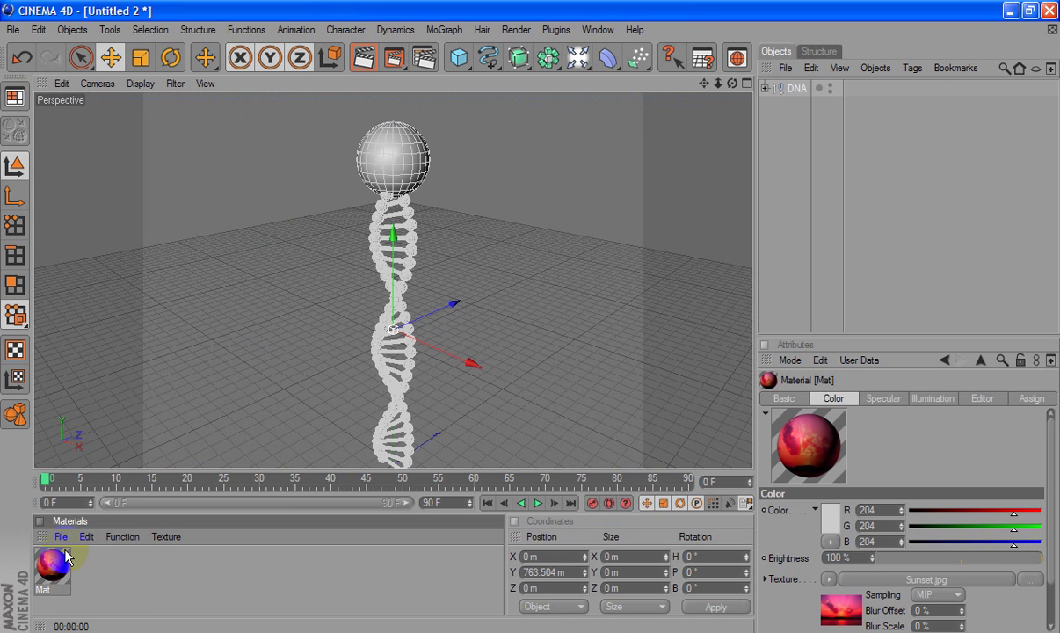
pyautogui.moveTo(66, 554); pyautogui.dragTo(367, 154)
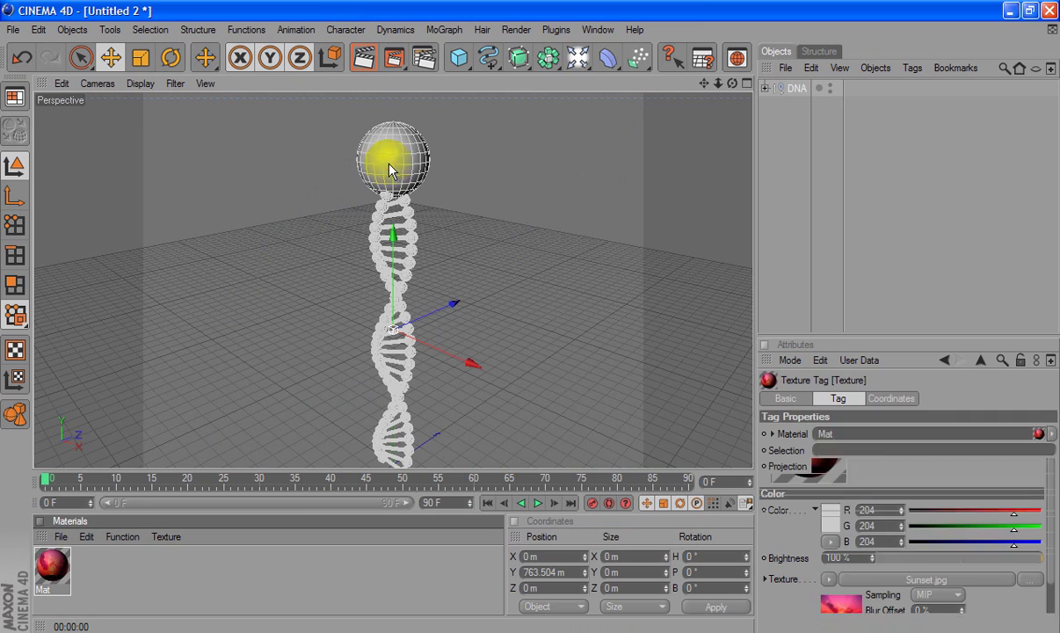
pyautogui.click(53, 570)
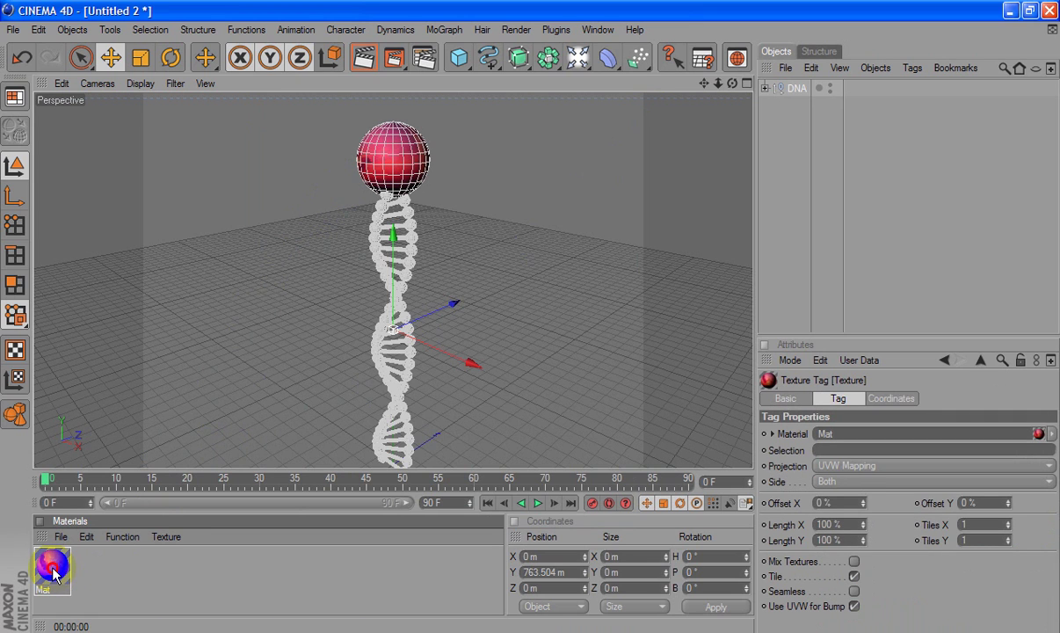
pyautogui.moveTo(52, 573)
pyautogui.mouseDown()
pyautogui.moveTo(747, 114)
pyautogui.moveTo(745, 102)
pyautogui.mouseUp()
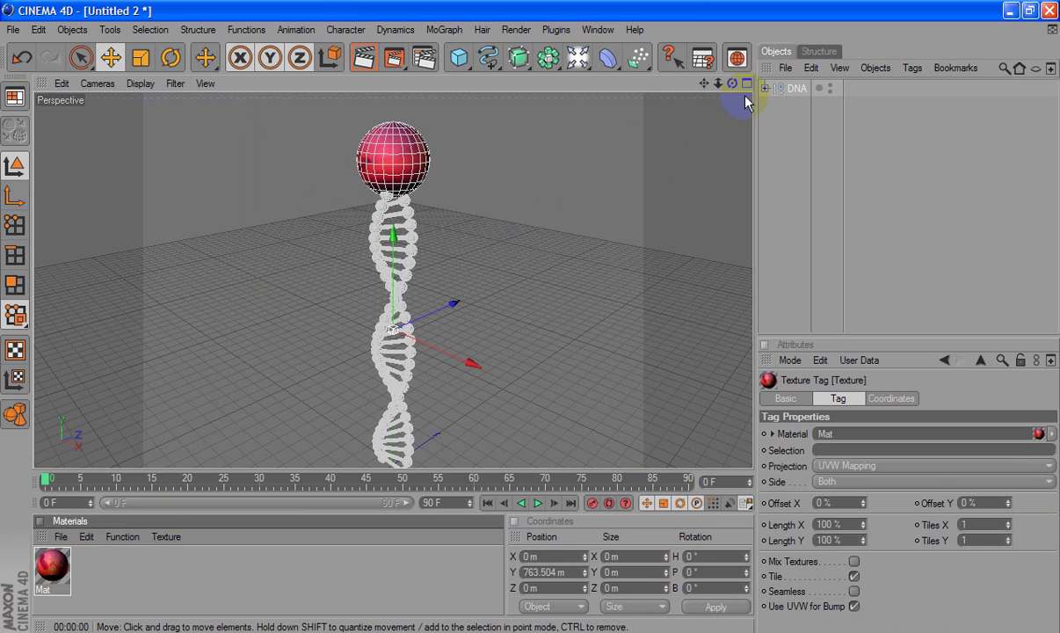
pyautogui.moveTo(53, 569)
pyautogui.mouseDown()
pyautogui.moveTo(902, 292)
pyautogui.moveTo(801, 119)
pyautogui.mouseUp()
pyautogui.moveTo(795, 93); pyautogui.dragTo(796, 94)
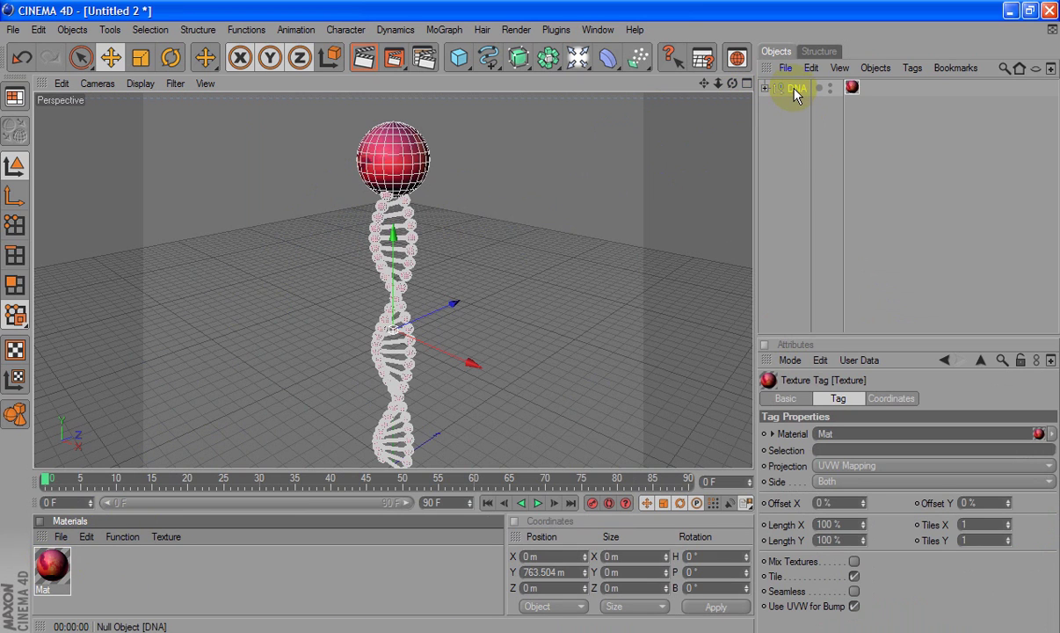
# - Expand the DNA and Cylinder_copies groups, render a quick preview, and orbit the view
pyautogui.click(766, 88)
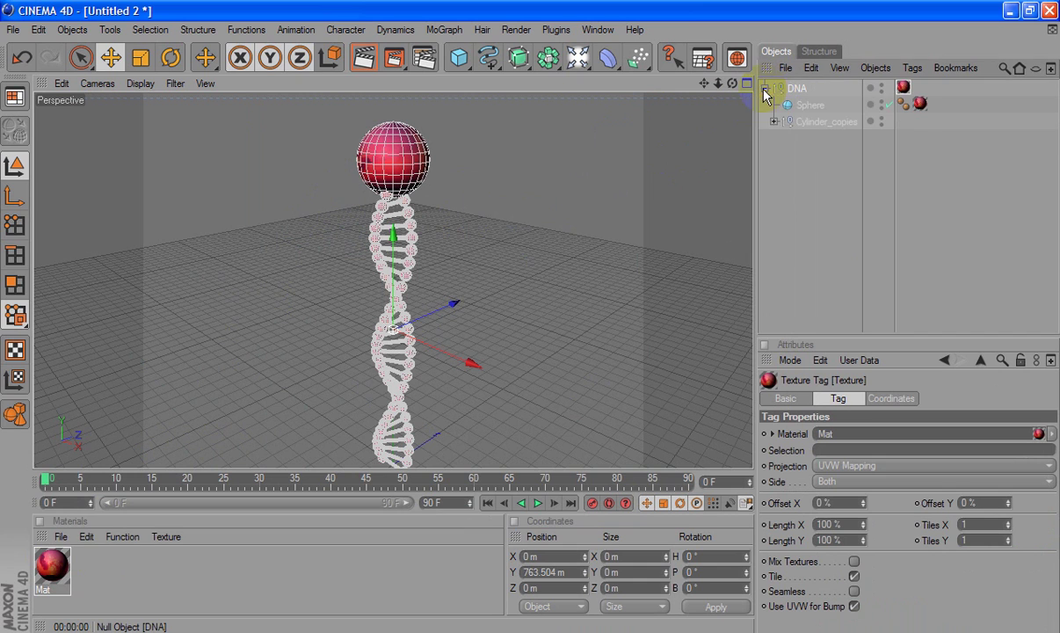
pyautogui.click(792, 124)
pyautogui.click(772, 123)
pyautogui.click(485, 239)
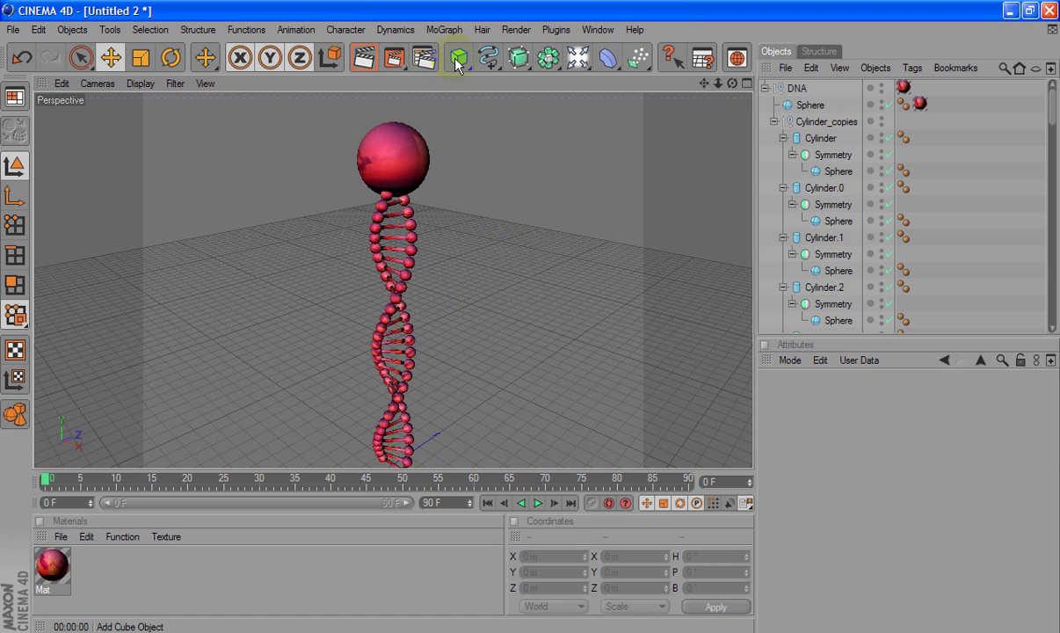
pyautogui.click(360, 68)
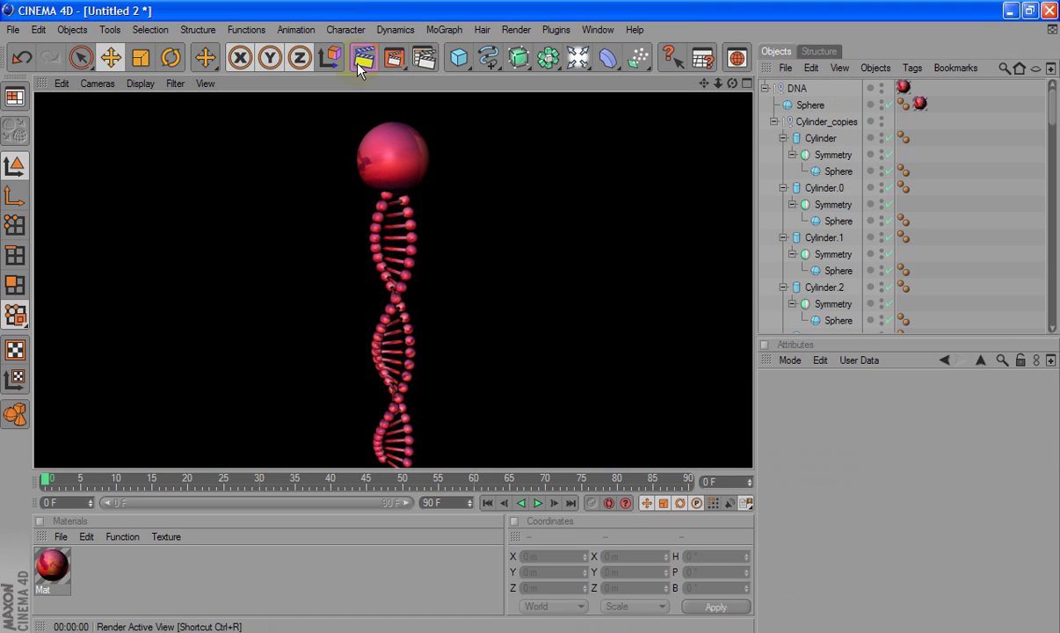
pyautogui.click(530, 318)
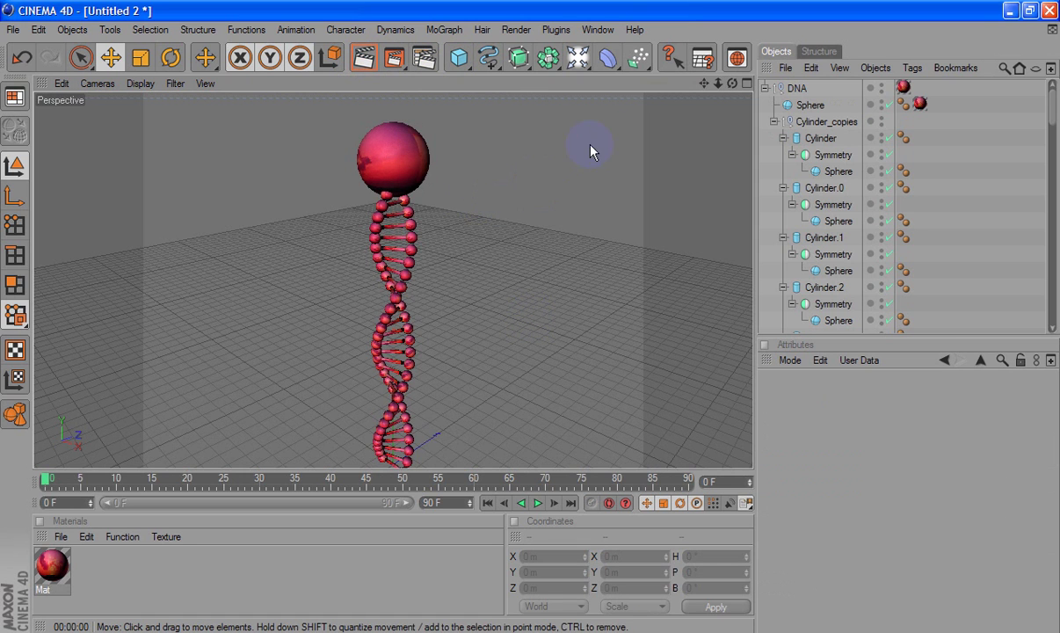
pyautogui.moveTo(703, 84); pyautogui.dragTo(530, 315)
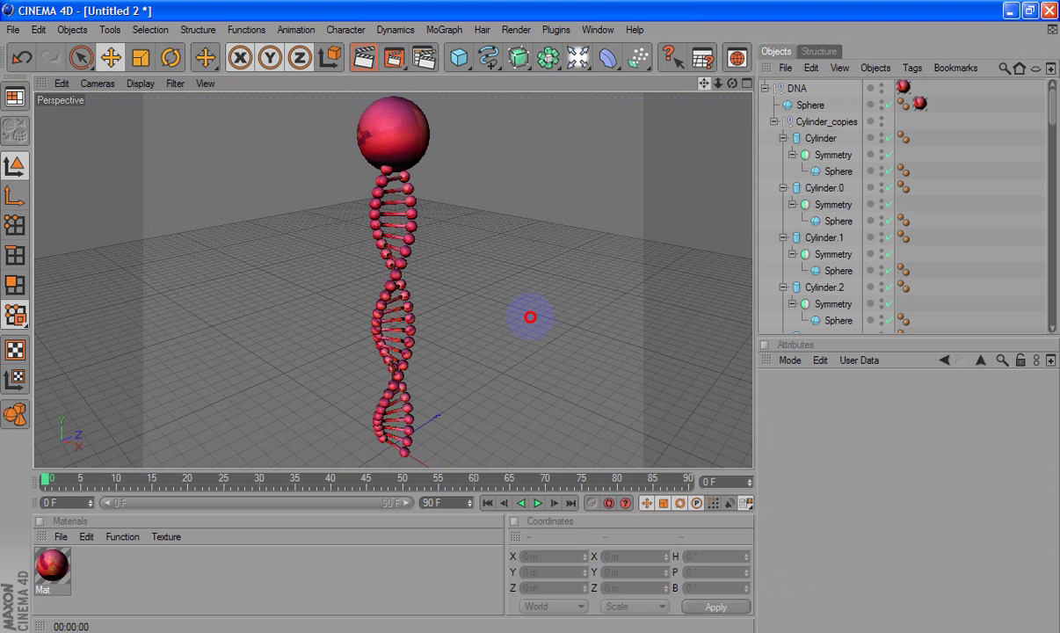
# - Record a keyframe for the DNA group at frame 0
pyautogui.click(794, 88)
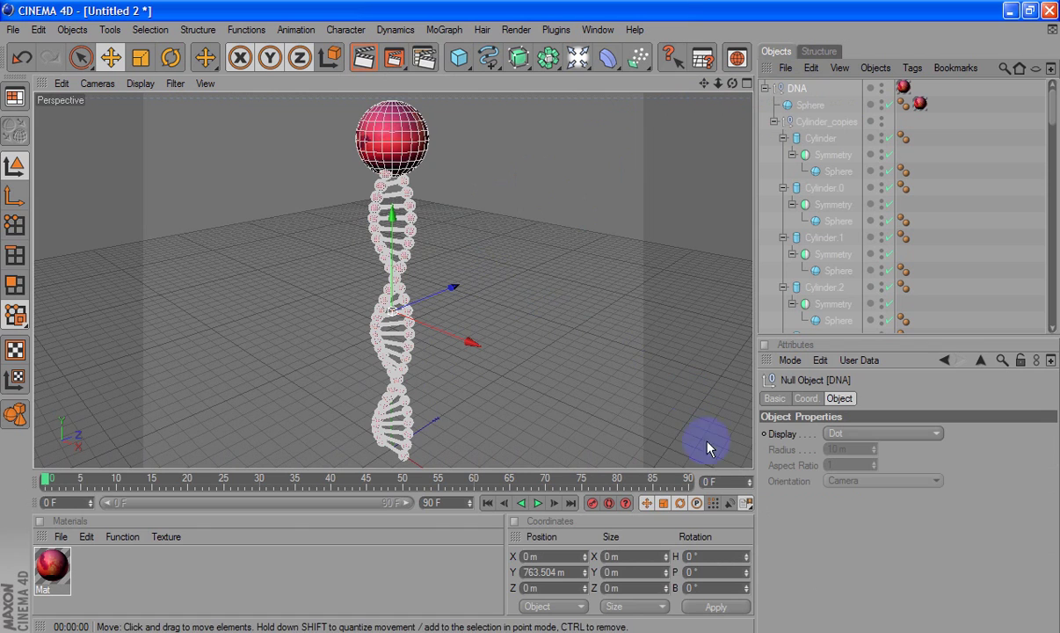
pyautogui.click(46, 494)
pyautogui.click(47, 482)
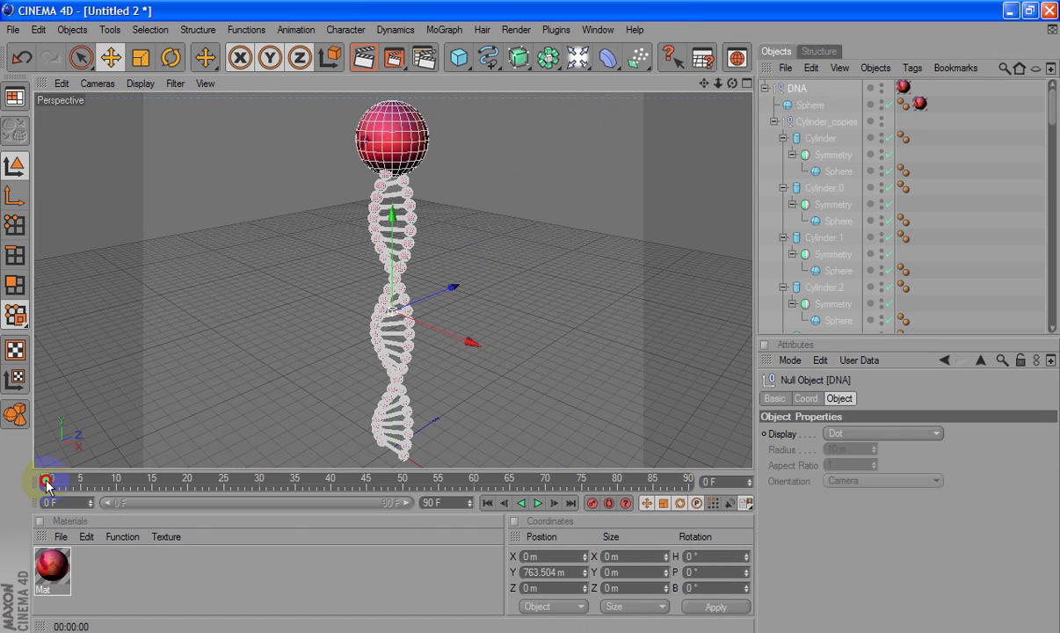
pyautogui.click(596, 508)
# - At frame 90, rotate DNA's heading, key it, and play the animation from the start
pyautogui.click(693, 482)
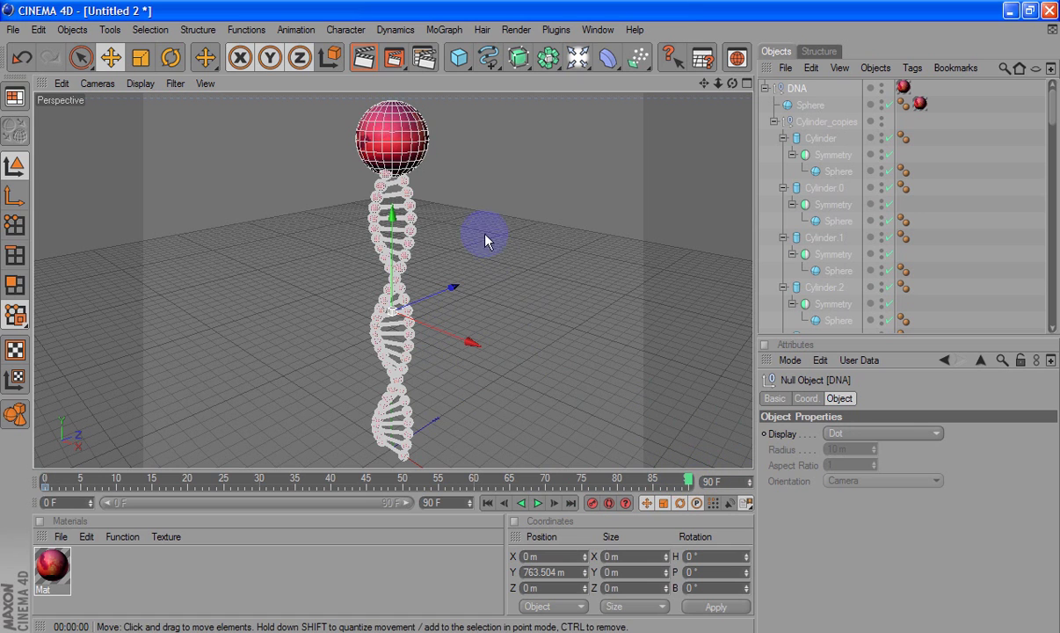
pyautogui.click(170, 58)
pyautogui.moveTo(392, 339)
pyautogui.mouseDown()
pyautogui.moveTo(436, 236)
pyautogui.moveTo(516, 341)
pyautogui.moveTo(366, 331)
pyautogui.moveTo(335, 243)
pyautogui.moveTo(476, 271)
pyautogui.moveTo(476, 310)
pyautogui.moveTo(456, 330)
pyautogui.moveTo(409, 304)
pyautogui.mouseUp()
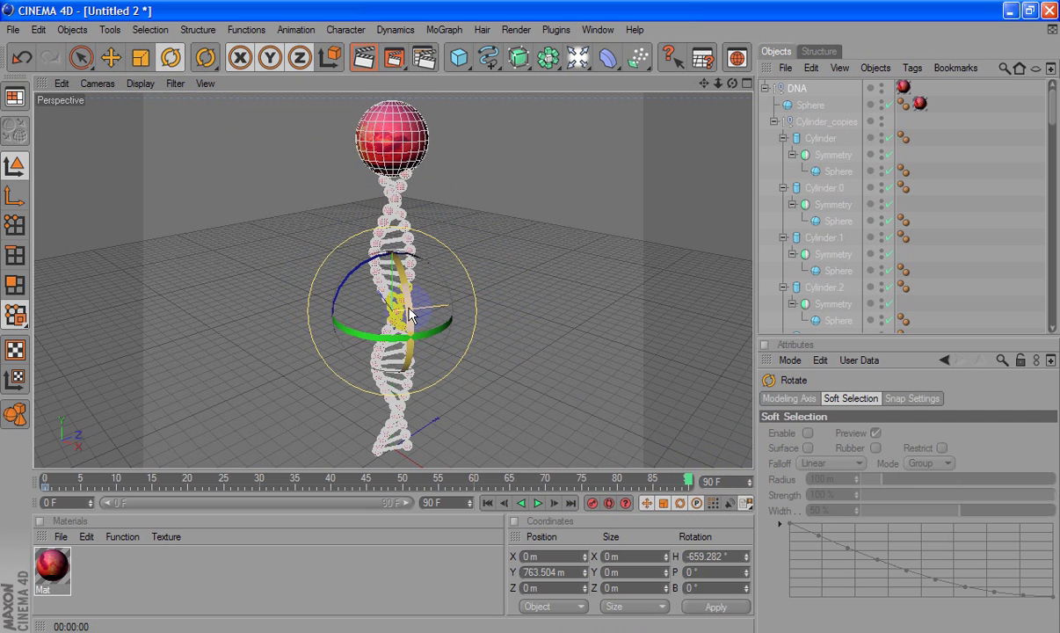
pyautogui.click(593, 502)
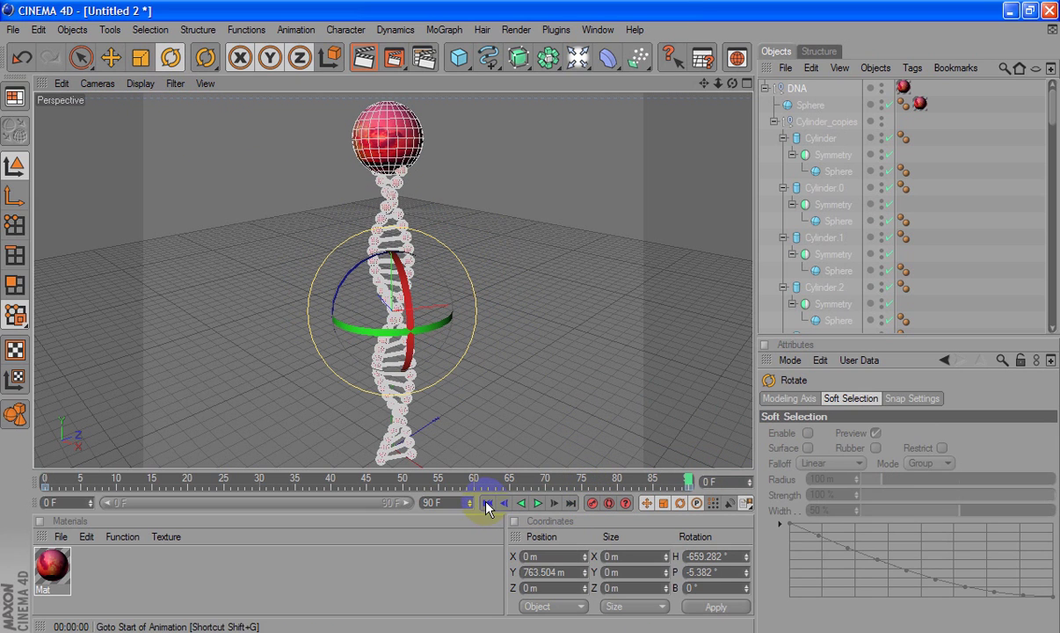
pyautogui.click(487, 503)
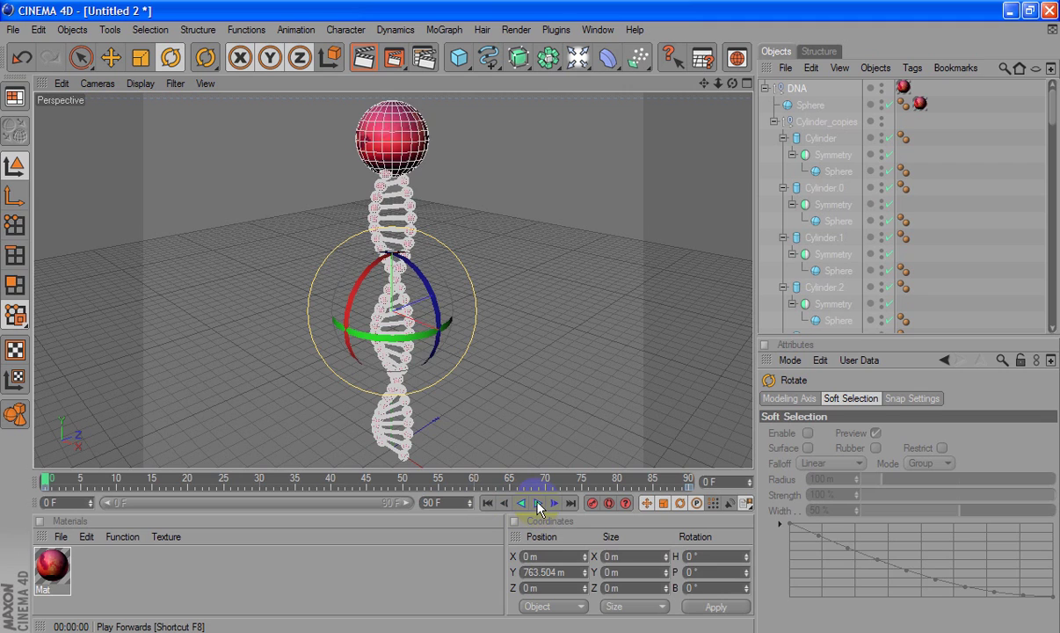
pyautogui.click(538, 503)
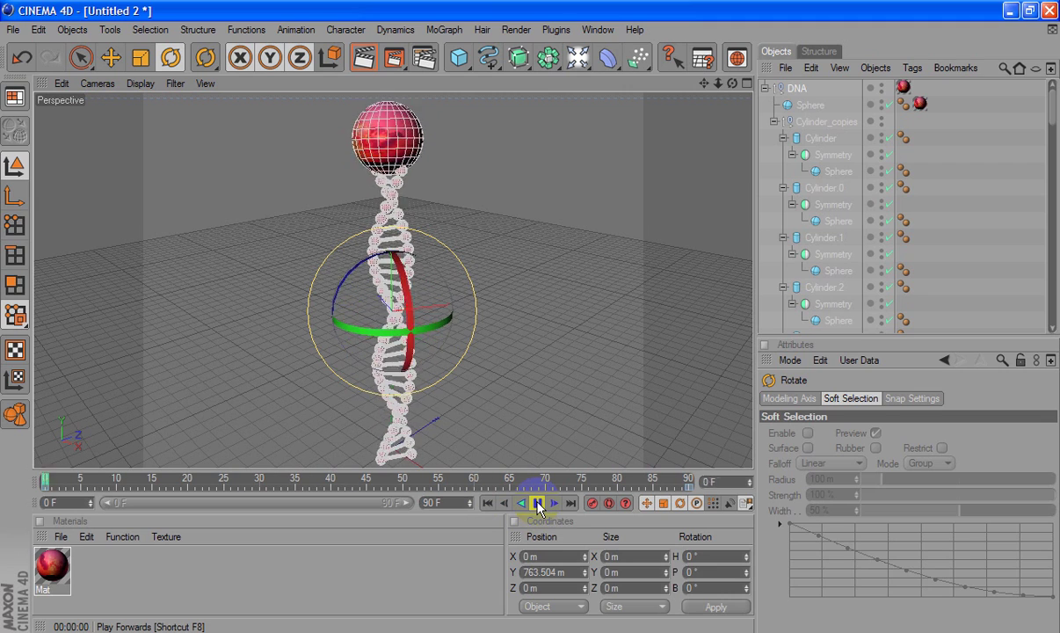
# - Render the view, generate a Make Preview animation, and collapse DNA to one row
pyautogui.click(363, 59)
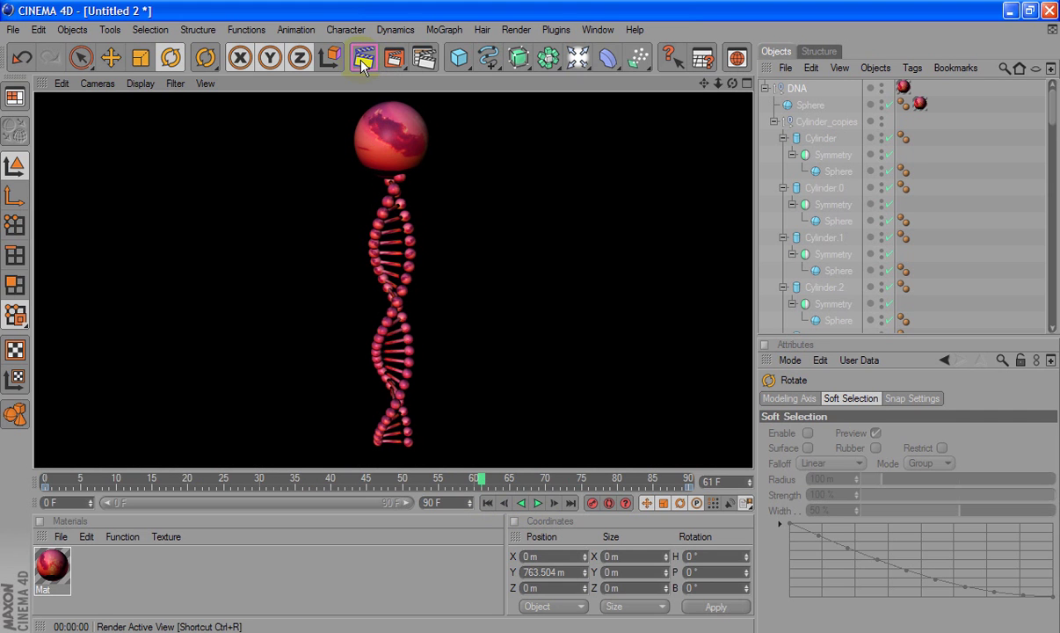
pyautogui.click(480, 147)
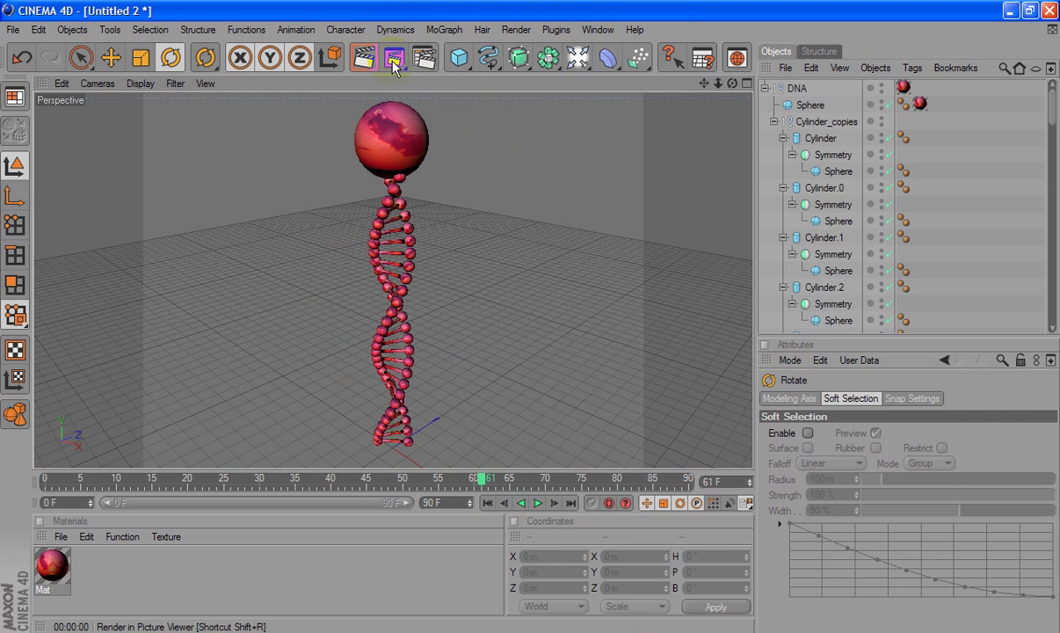
pyautogui.moveTo(396, 66); pyautogui.dragTo(473, 230)
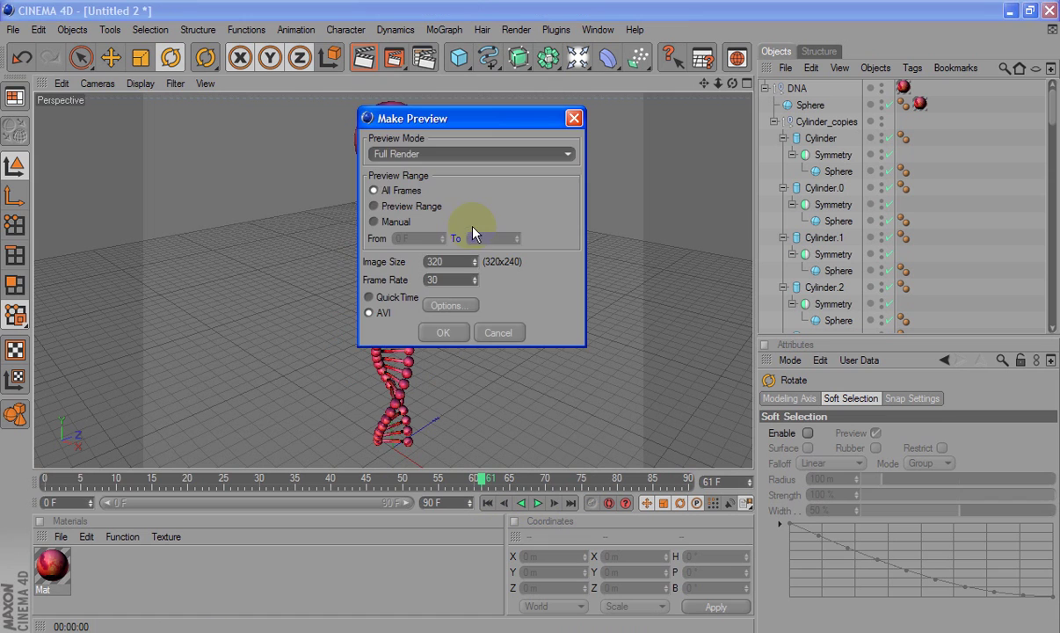
pyautogui.click(448, 333)
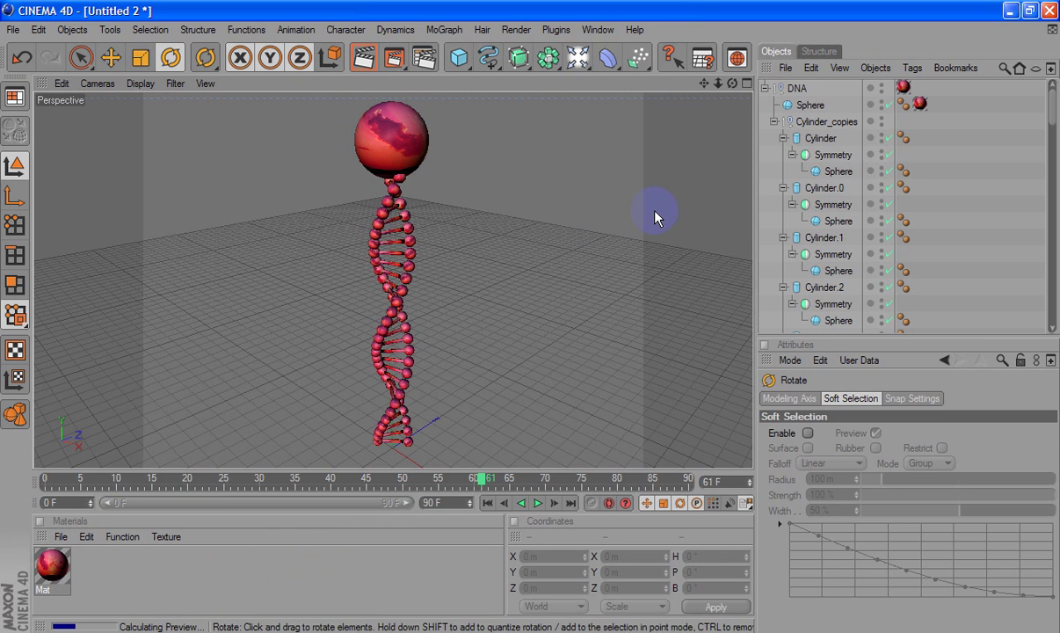
pyautogui.click(766, 89)
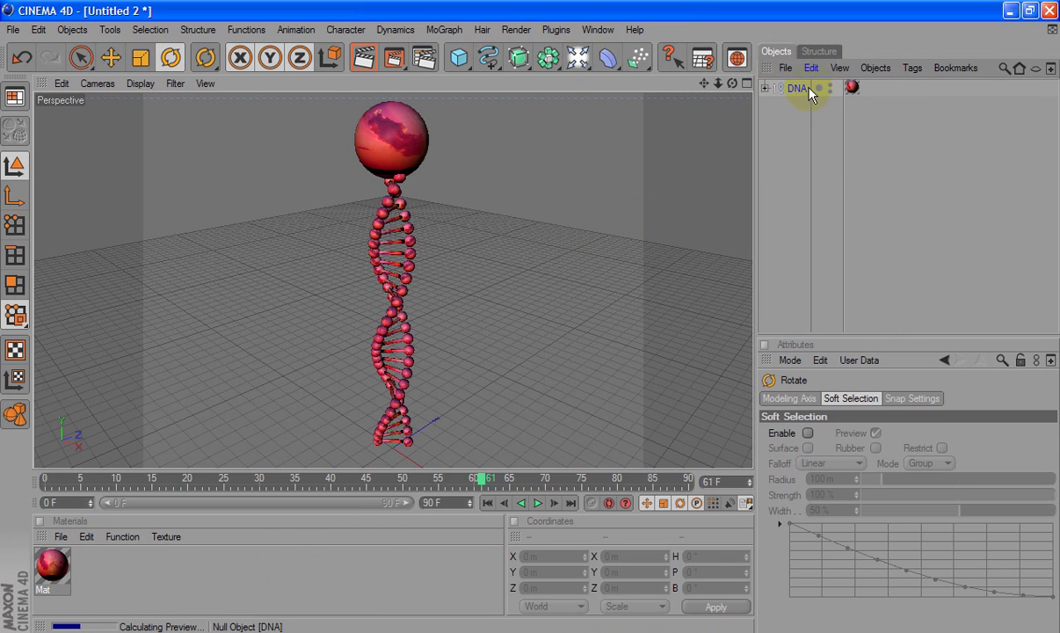
pyautogui.click(801, 89)
# - Play preview.avi in the Picture Viewer and zoom into the image
pyautogui.click(575, 256)
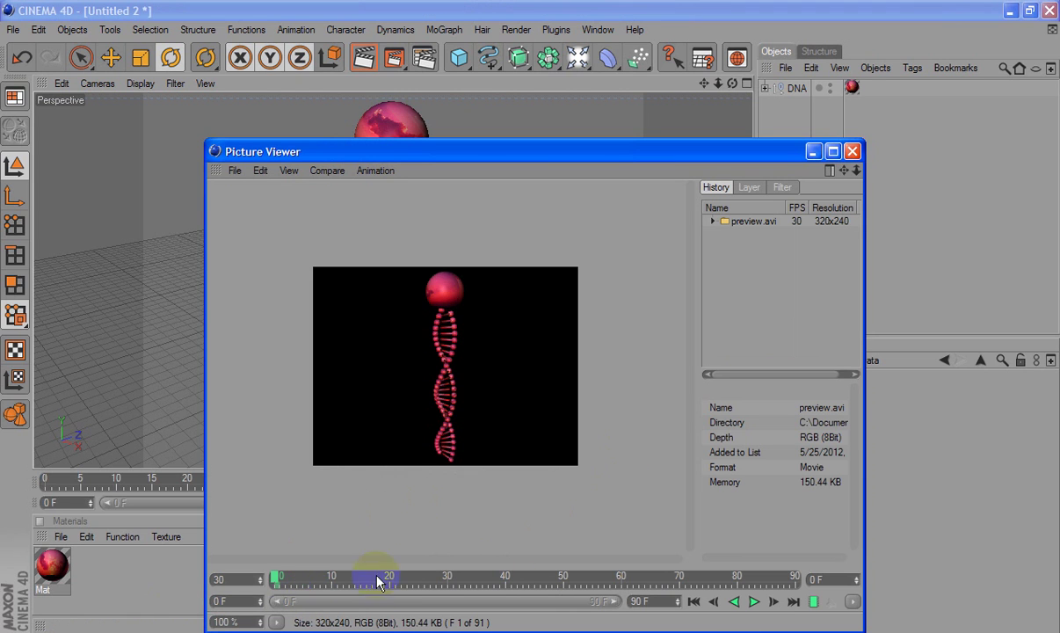
pyautogui.click(753, 601)
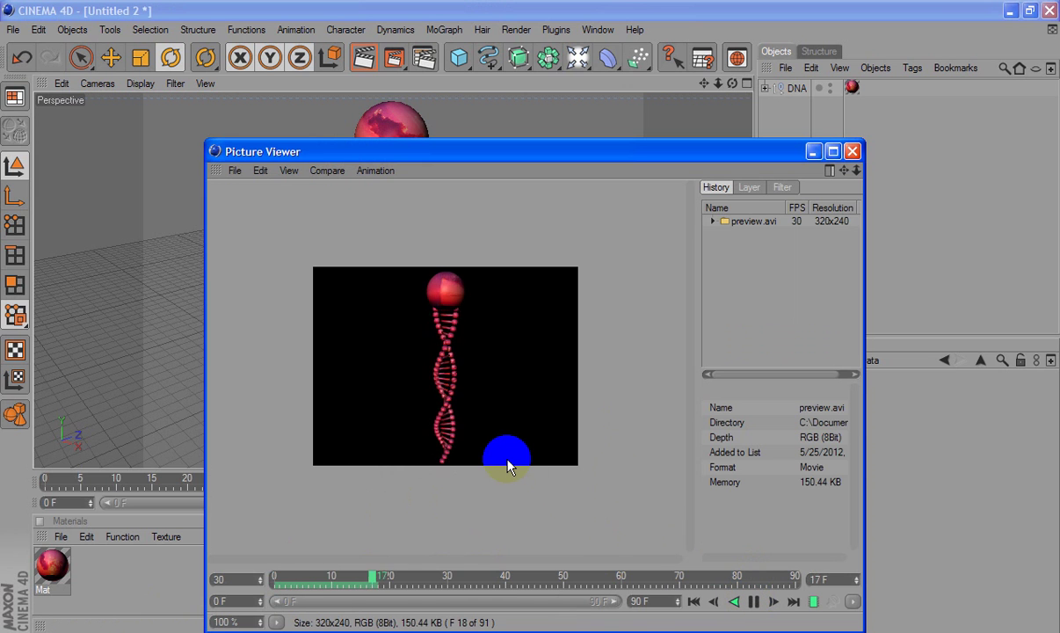
pyautogui.scroll(1, 508, 465)
pyautogui.scroll(1, 508, 466)
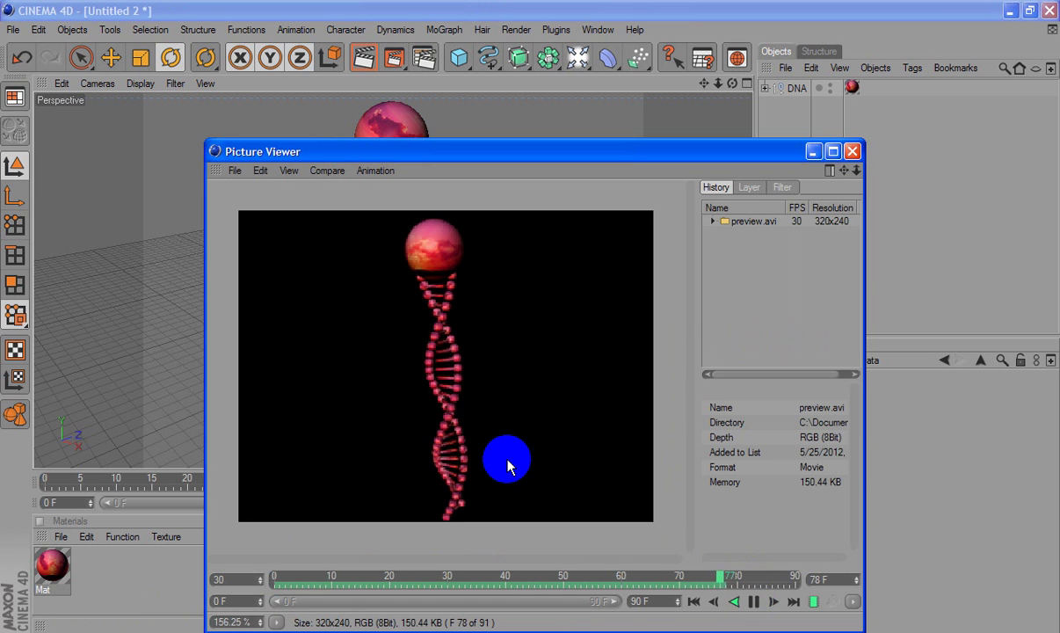
# - Launch Notepad by running 'notepad' from the Start menu's Run dialog
pyautogui.press('super')
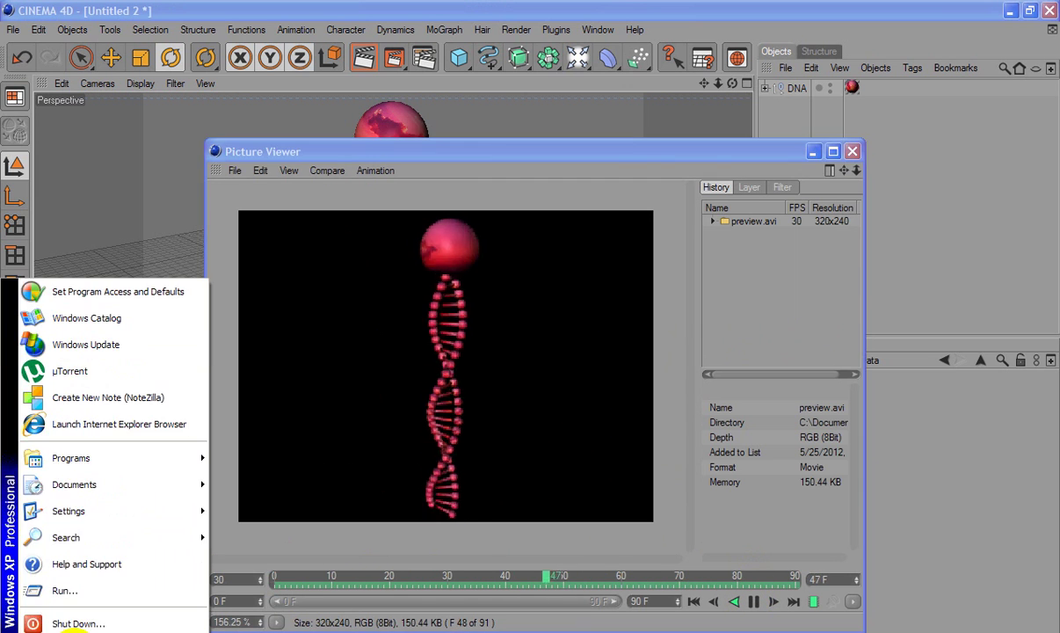
pyautogui.click(100, 603)
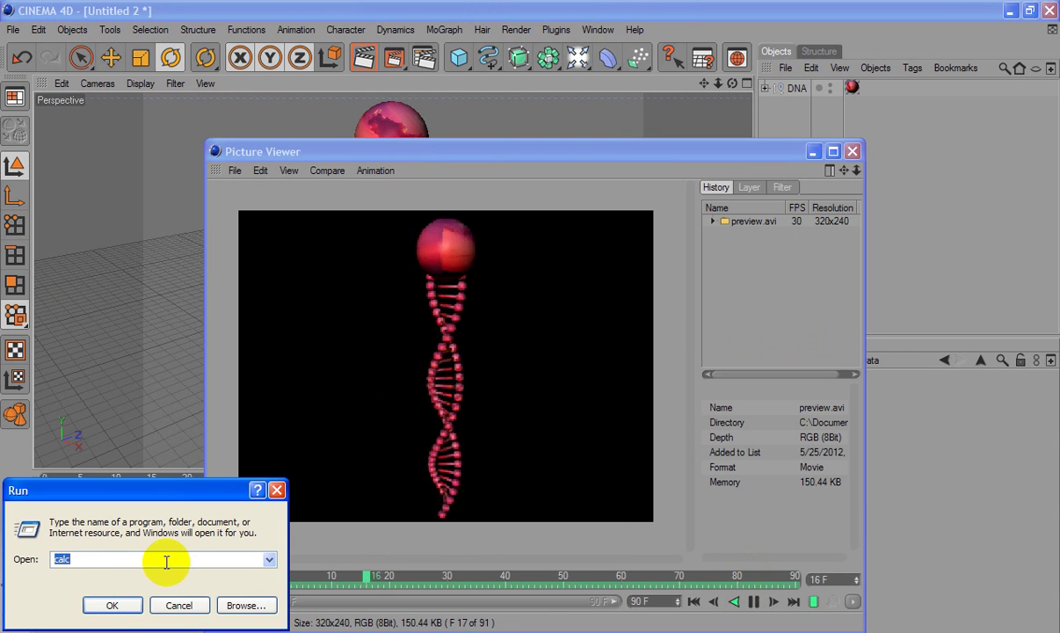
pyautogui.write('notepad')
pyautogui.press('Return')
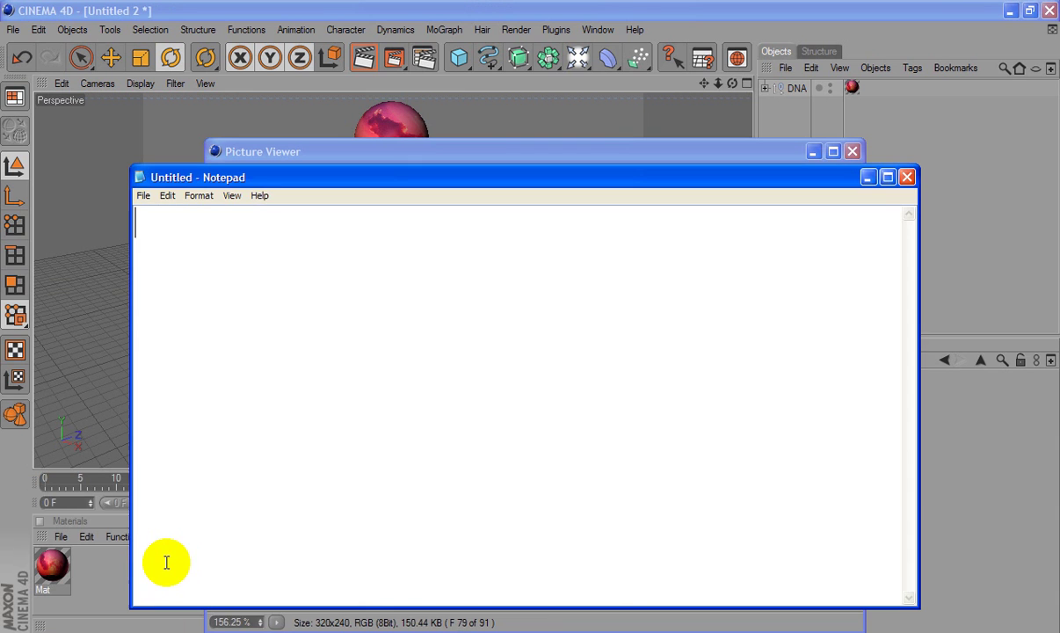
# - Type 'Thanks for watching .........' with the author's name and affiliation on the next line
pyautogui.write('T')
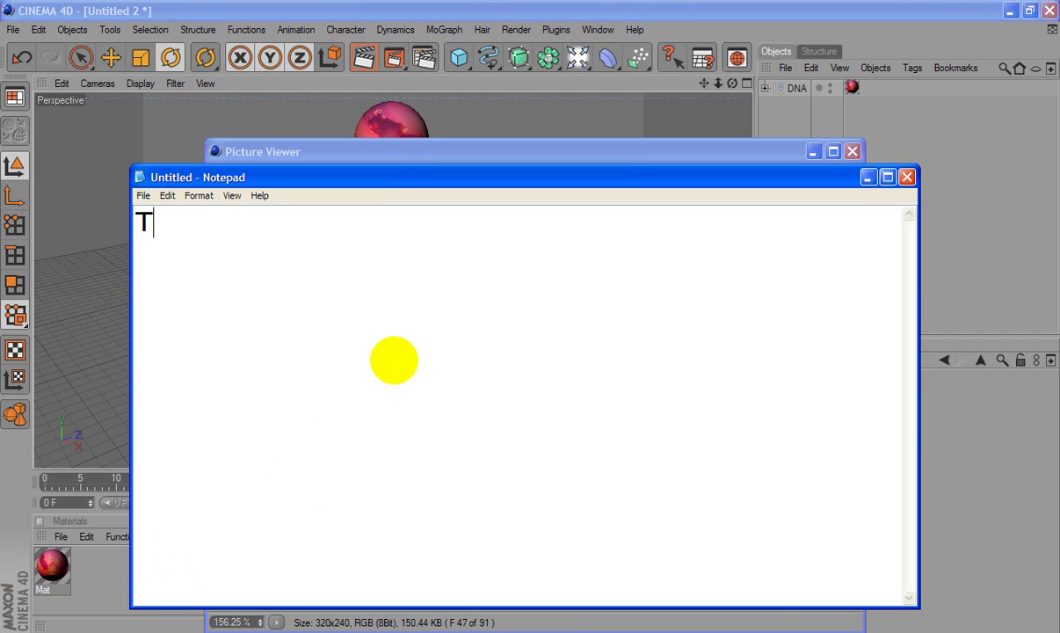
pyautogui.write('hanks fo')
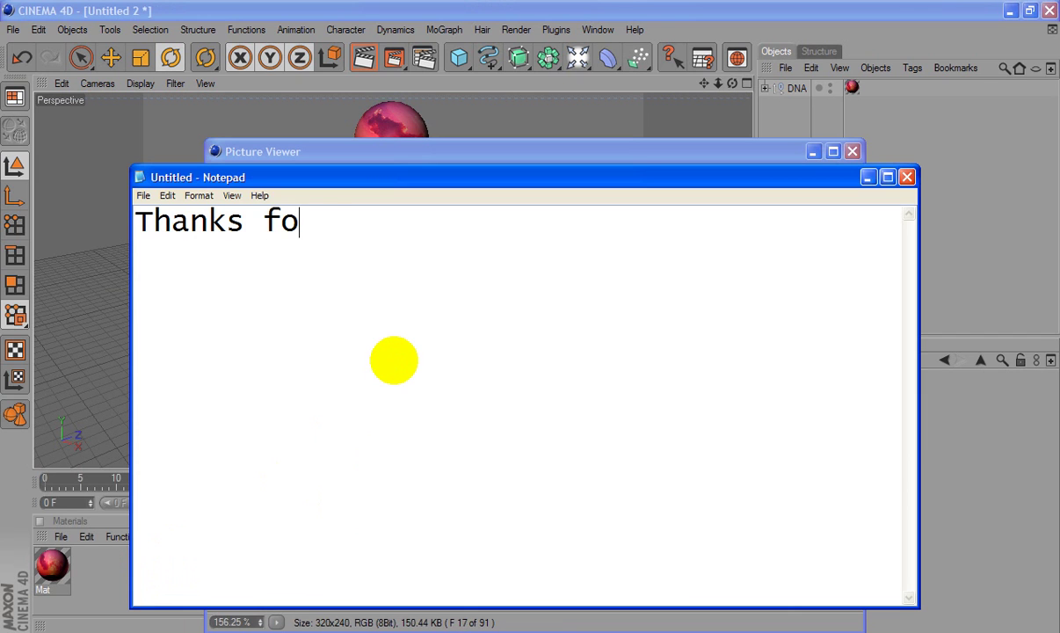
pyautogui.write('r wat')
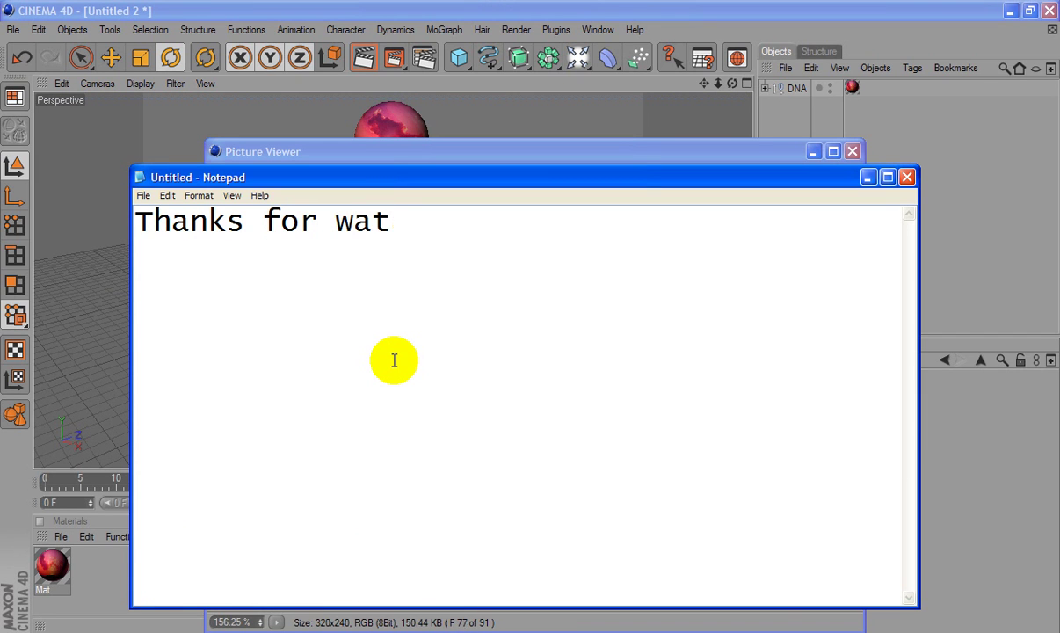
pyautogui.write('cho')
pyautogui.press('BackSpace')
pyautogui.write('ing')
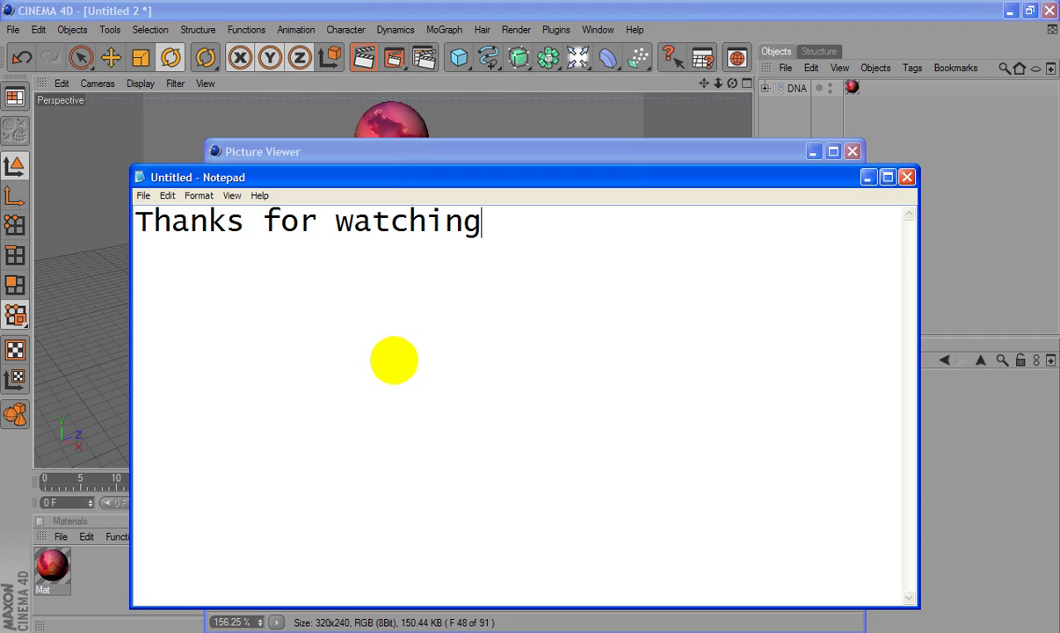
pyautogui.write(' ...')
pyautogui.write('.....')
pyautogui.press('Return')
pyautogui.press('Return')
pyautogui.write('Essa Swei')
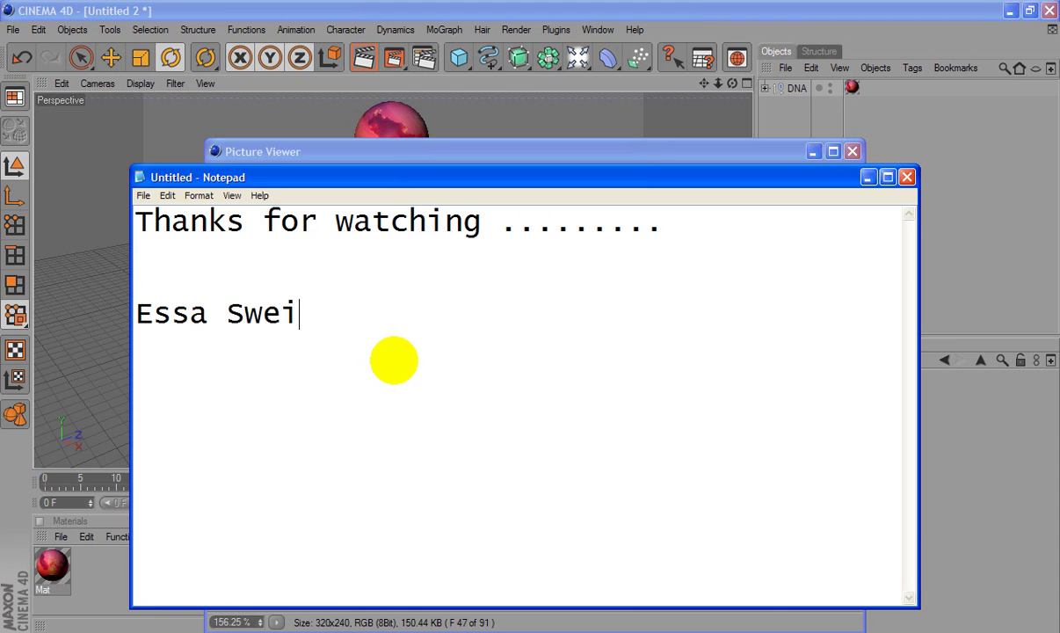
pyautogui.write('dan  ')
pyautogui.write('A')
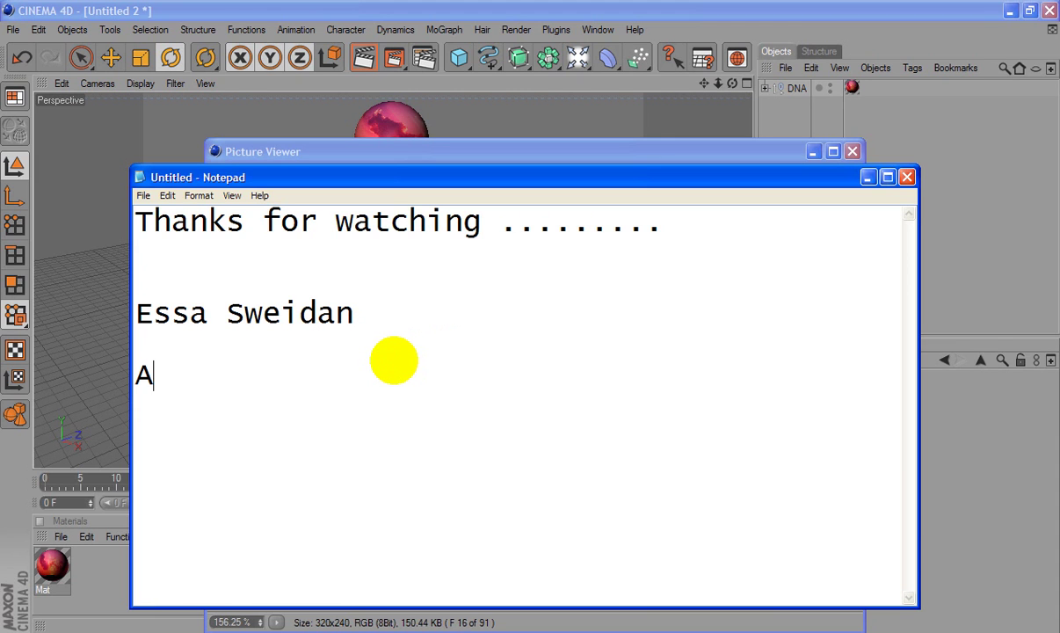
pyautogui.write('THS - ')
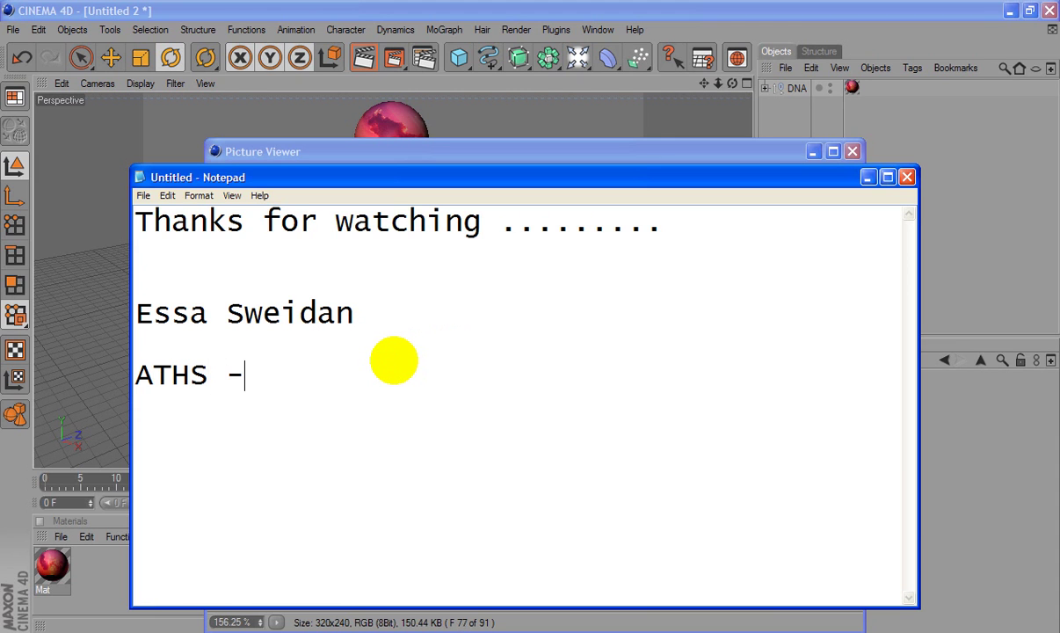
pyautogui.write('RAK')
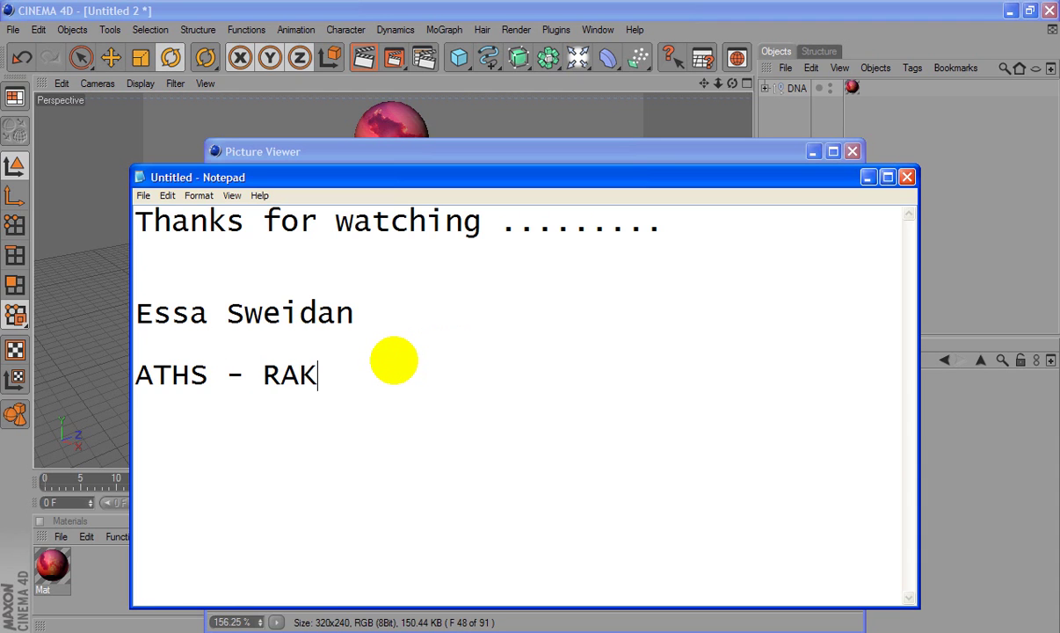